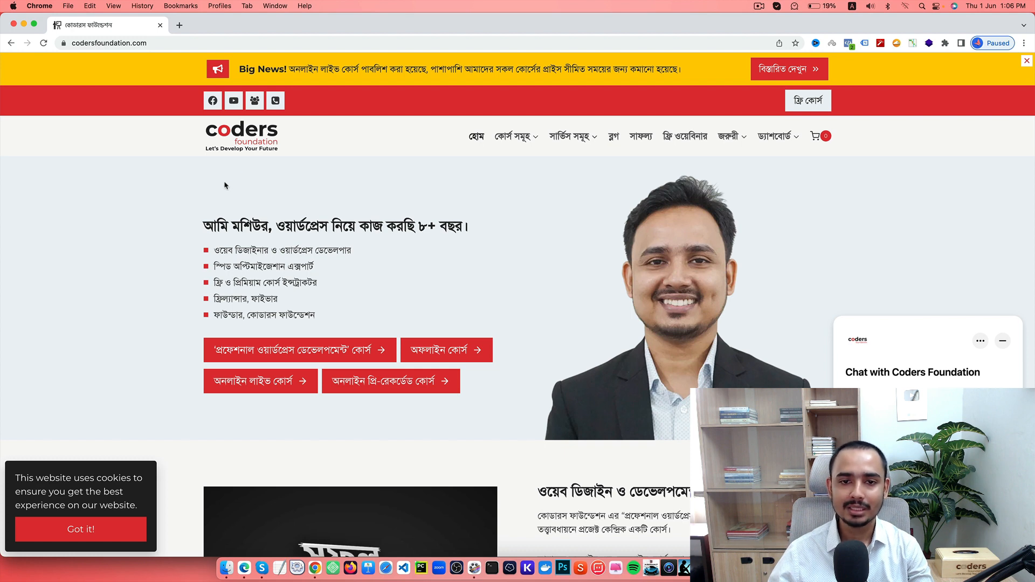
- Open the domain and web hosting service page, closing the coupon offer and accepting the cookie notice
mouse_move(570, 138)
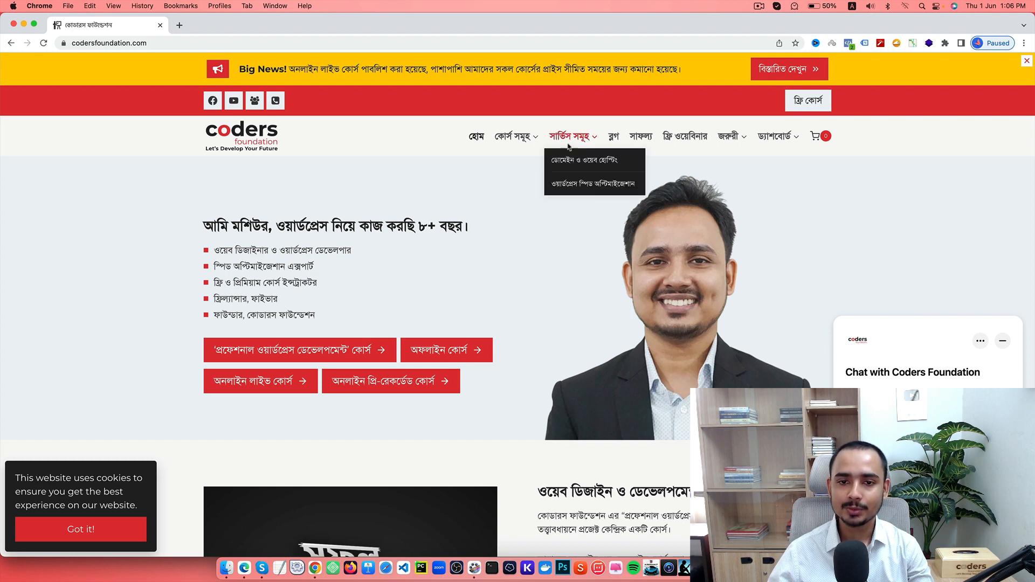
click(570, 161)
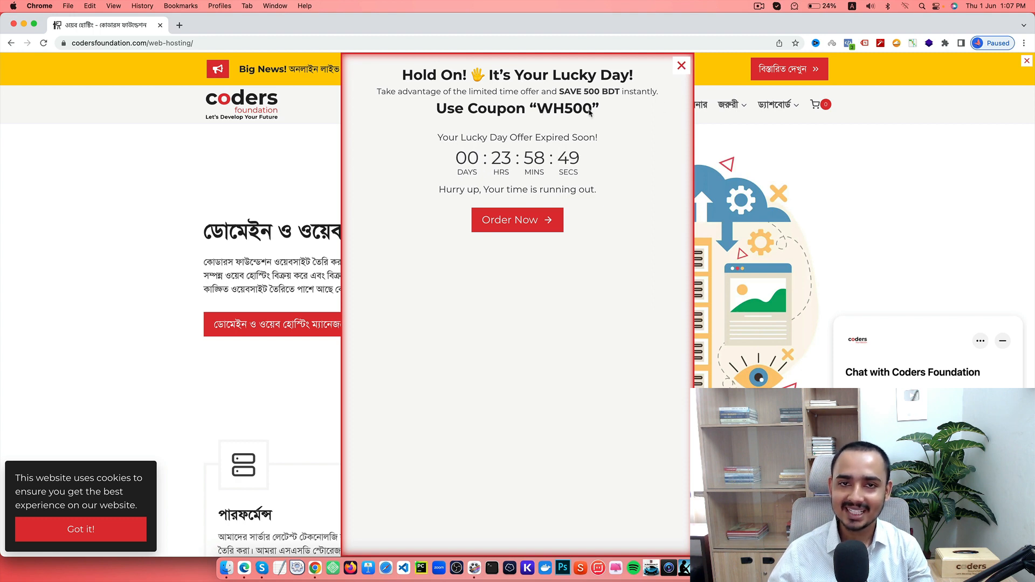
click(681, 66)
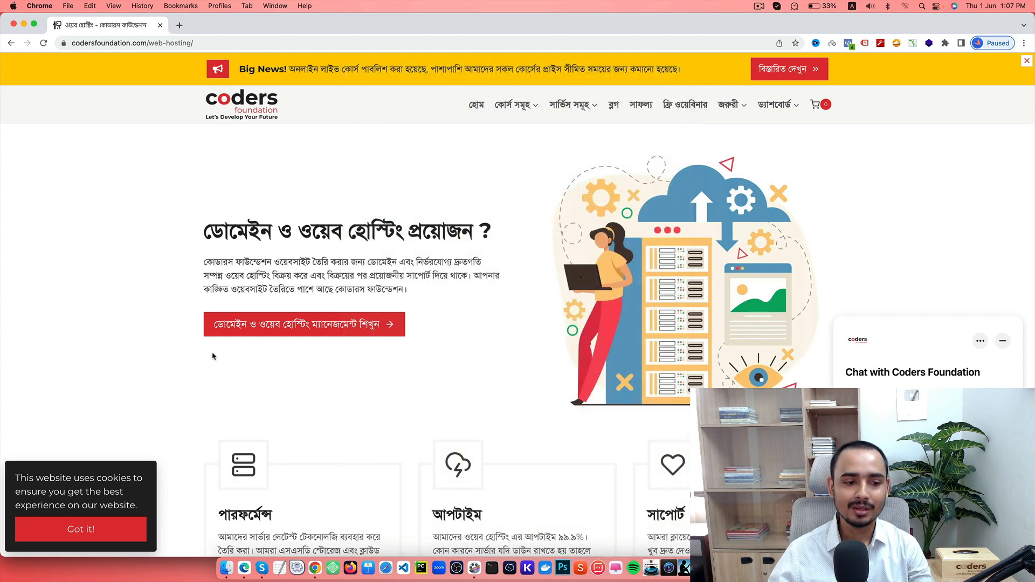
click(60, 526)
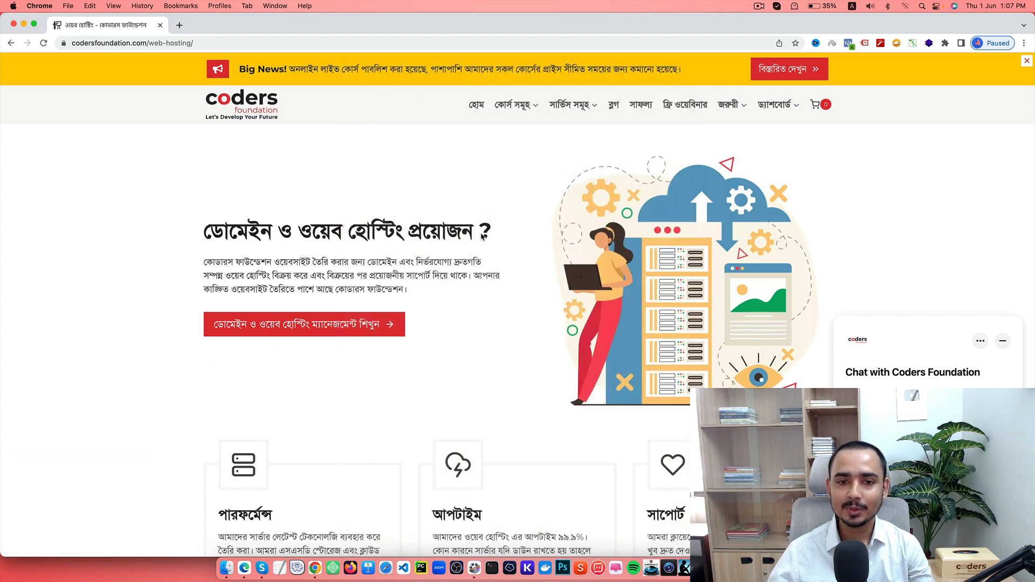
- Examine the three web hosting packages and the FAQ on how to order a domain and hosting package
scroll(480, 241, down, 5)
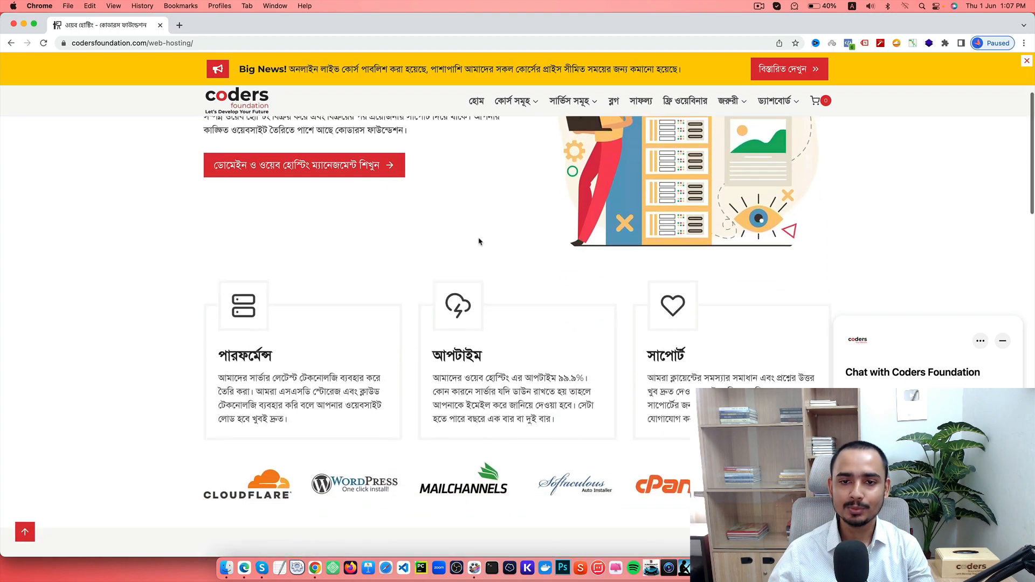
scroll(479, 241, down, 20)
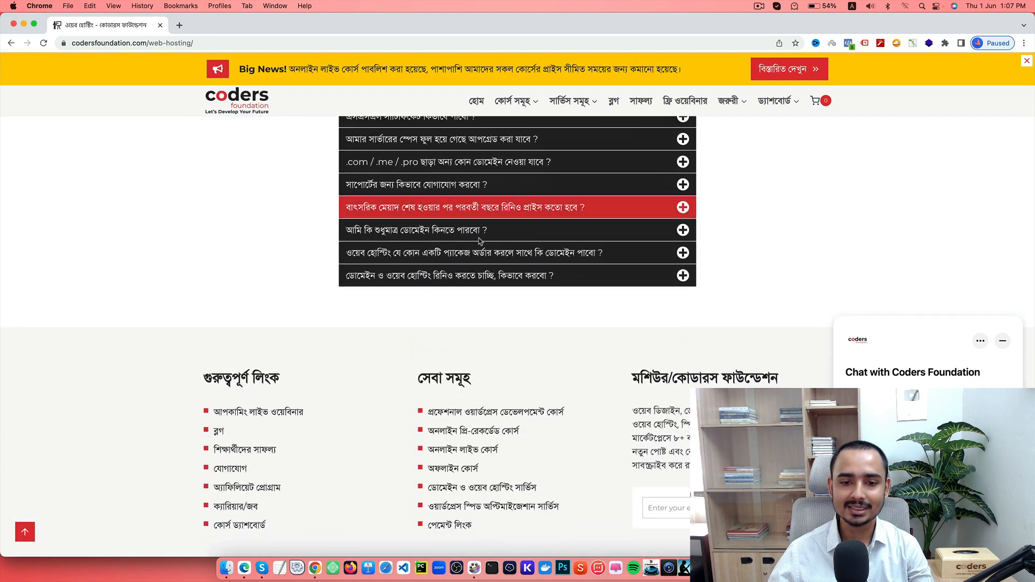
scroll(479, 241, up, 20)
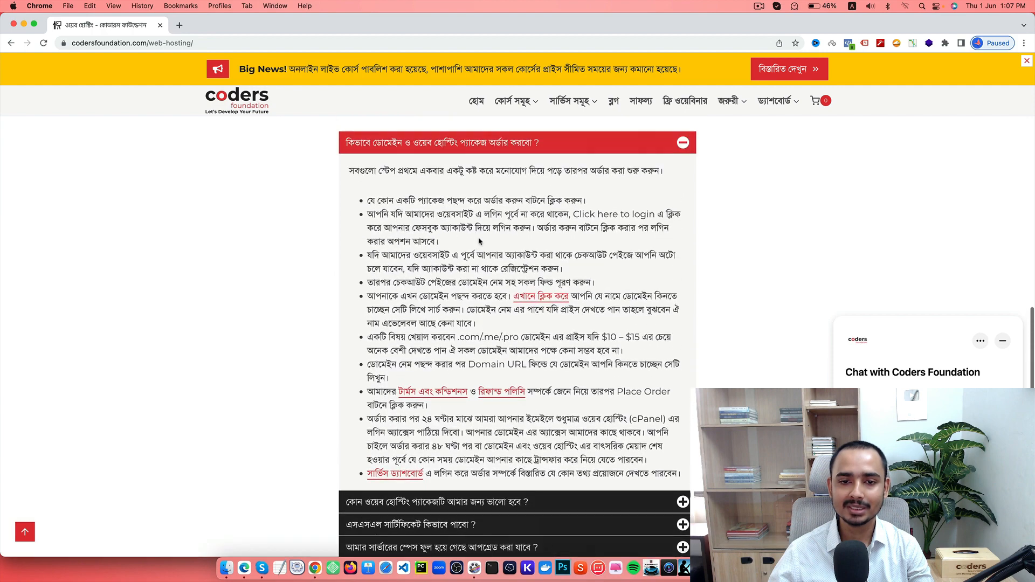
scroll(480, 241, up, 3)
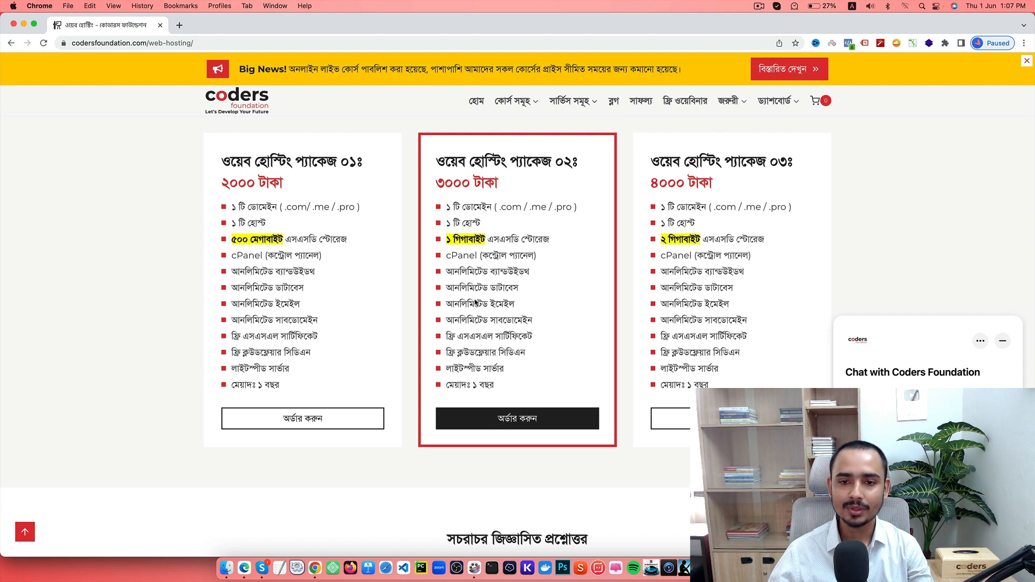
scroll(475, 303, down, 5)
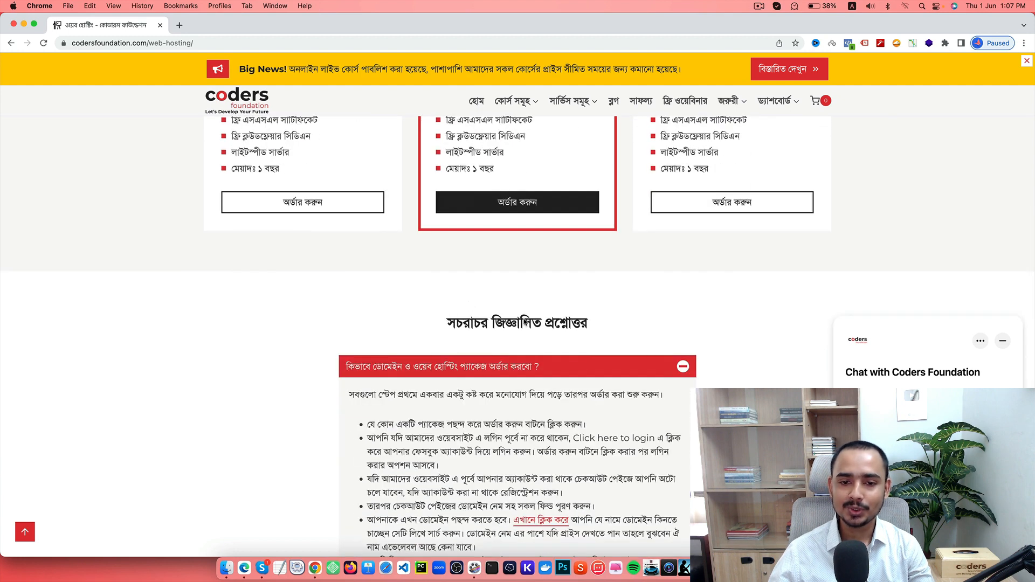
scroll(510, 325, down, 10)
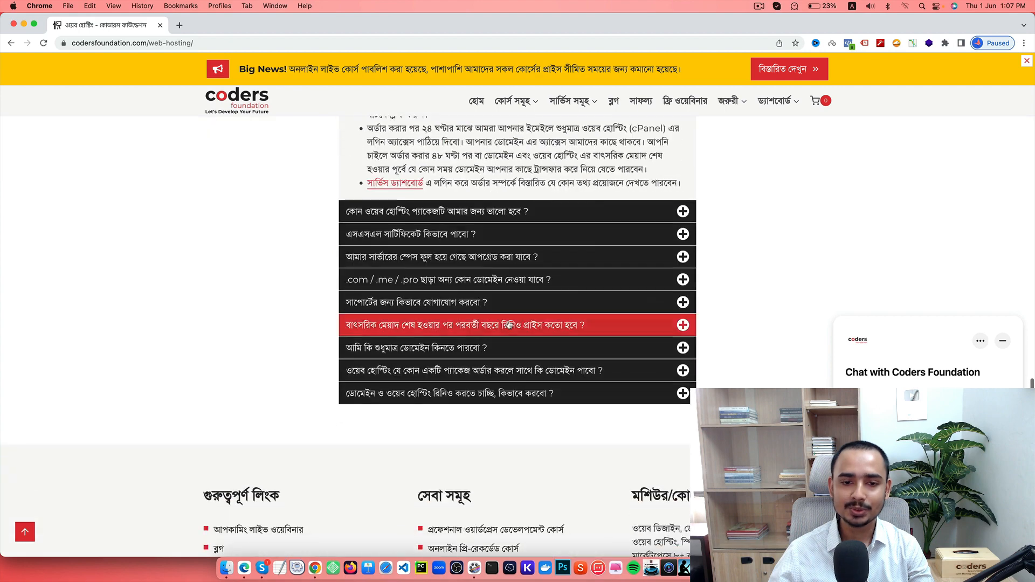
scroll(459, 252, up, 3)
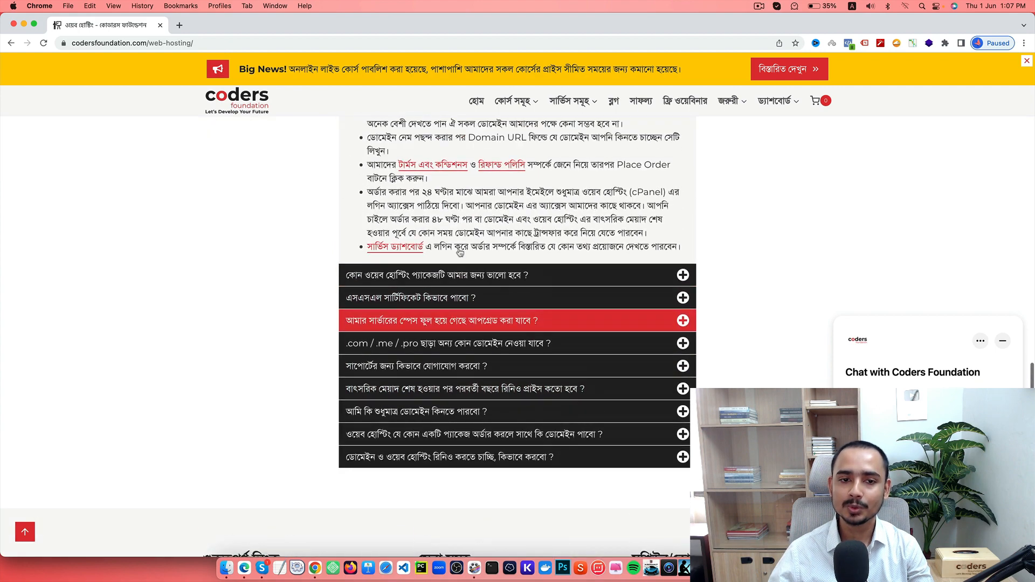
scroll(460, 251, up, 3)
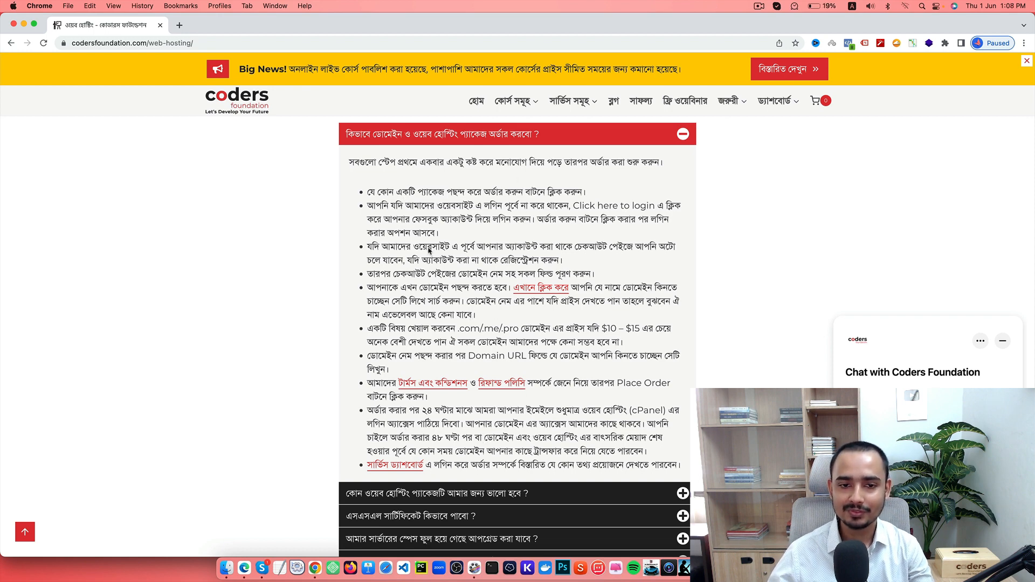
scroll(429, 250, up, 1)
scroll(429, 251, up, 5)
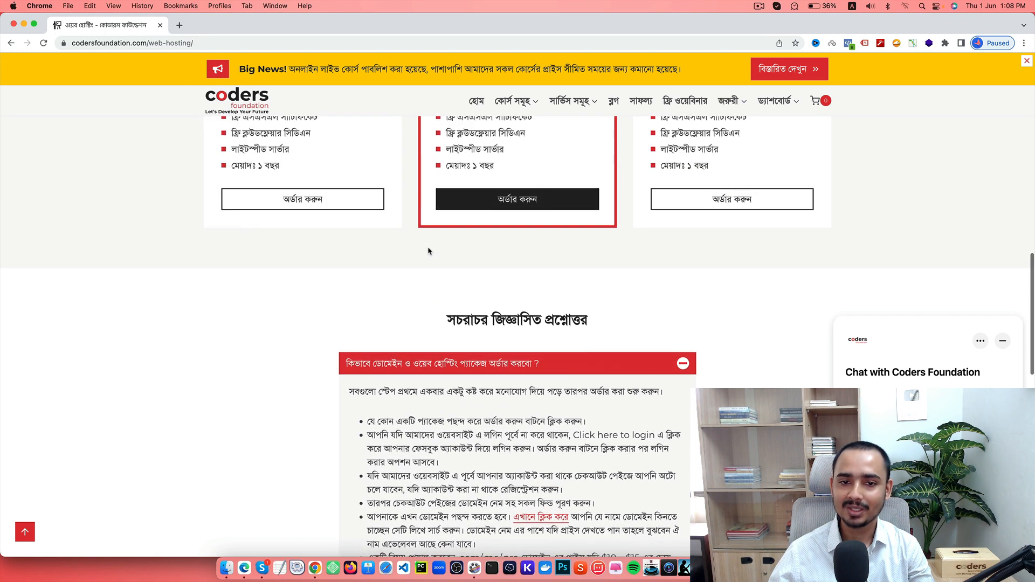
scroll(429, 250, down, 3)
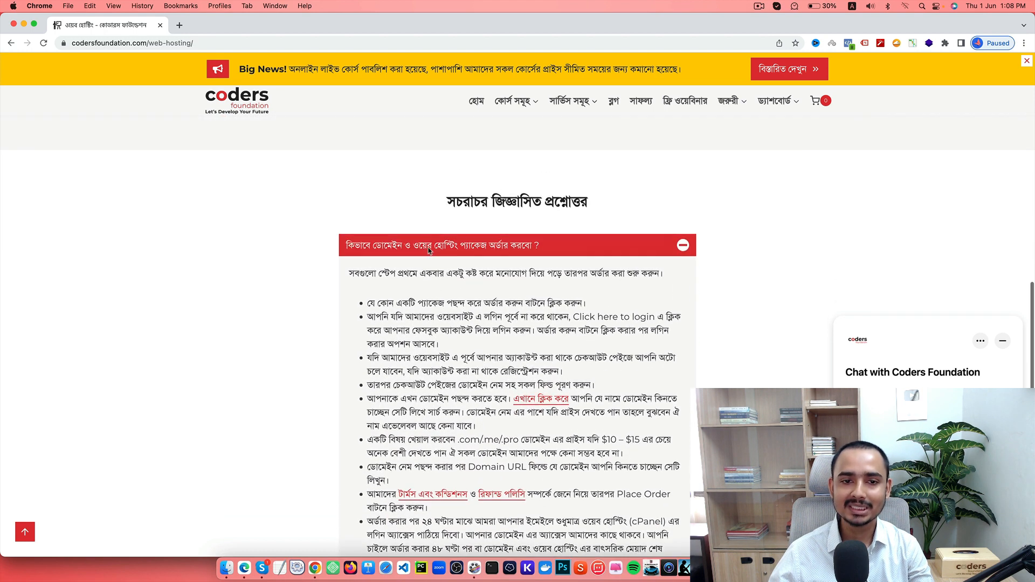
scroll(429, 251, up, 4)
scroll(429, 251, up, 4)
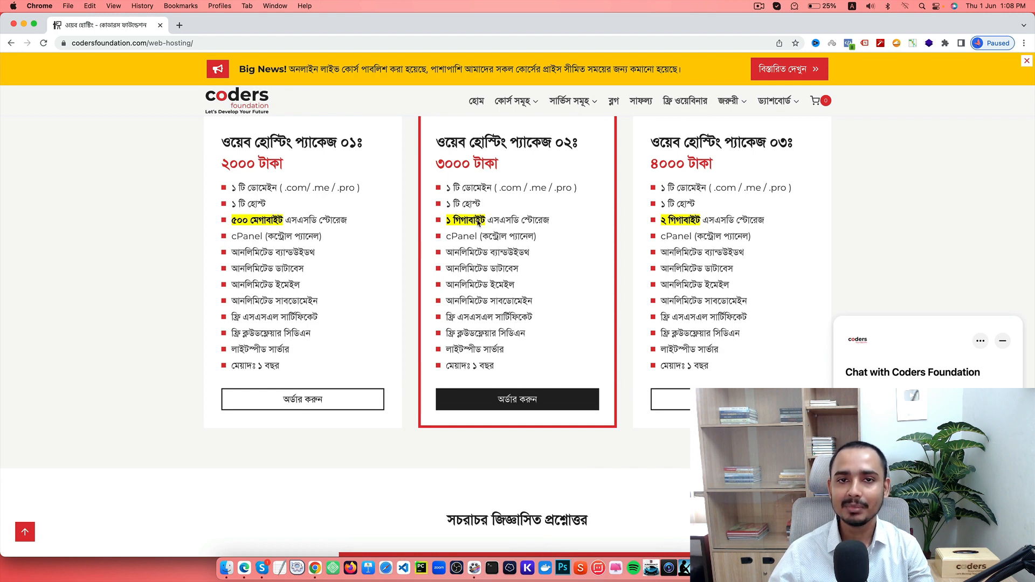
- Open the domain search link from the ordering FAQ in a new tab and switch to the Namecheap page
scroll(408, 297, down, 9)
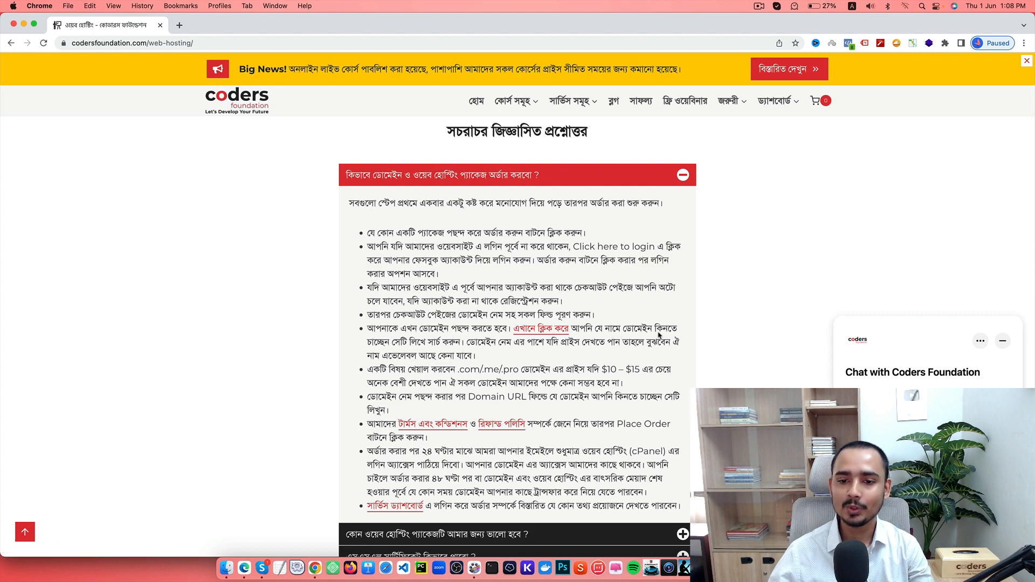
right_click(524, 332)
click(548, 337)
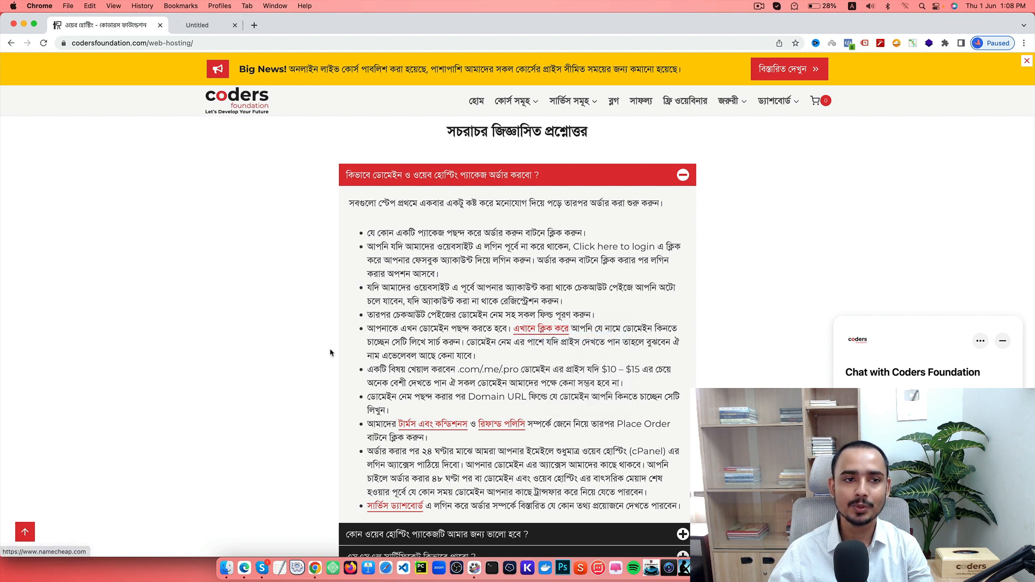
click(209, 26)
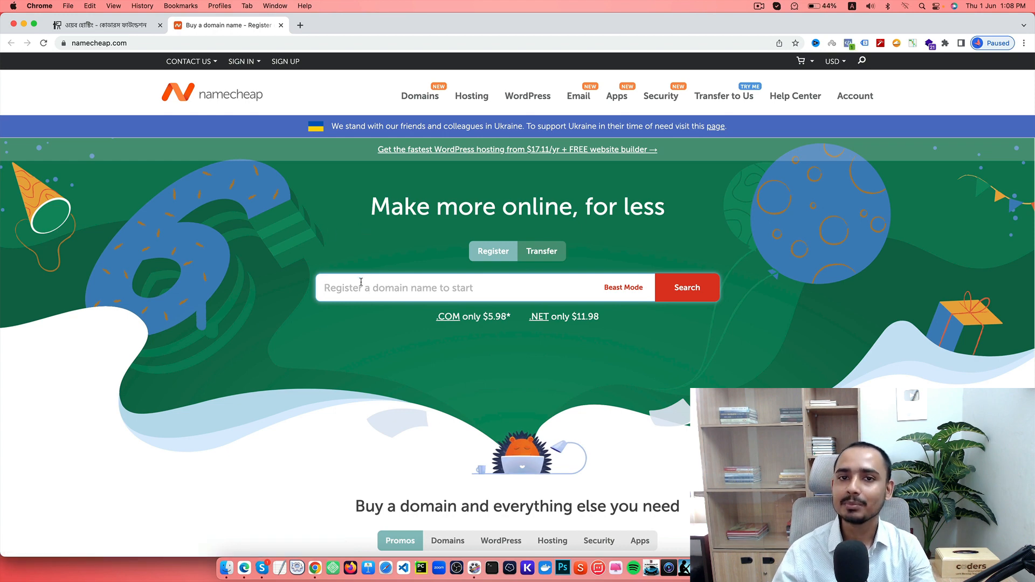
- Search Namecheap for a .com domain made of the site owner's first name
click(361, 282)
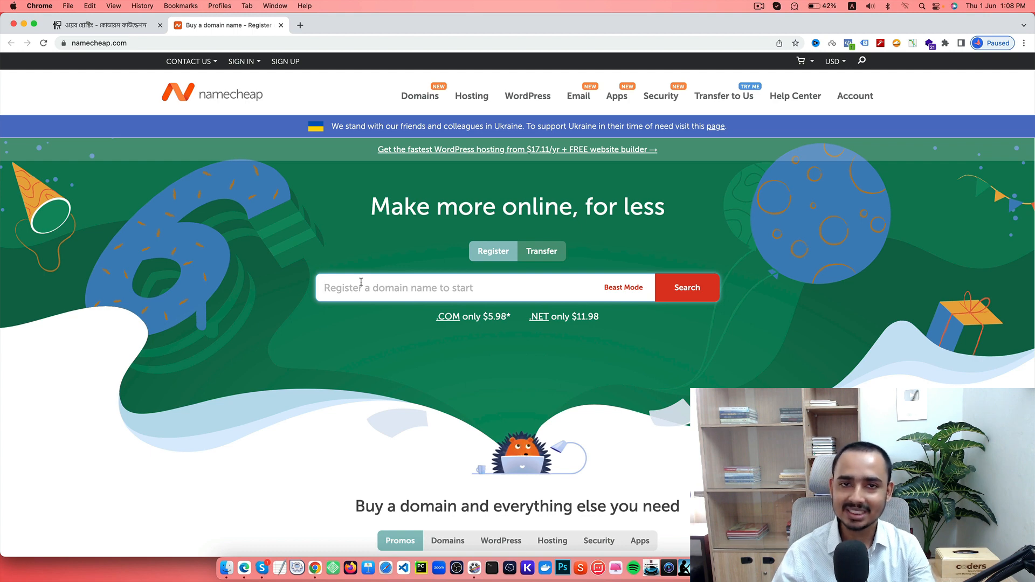
text(moshiur.com)
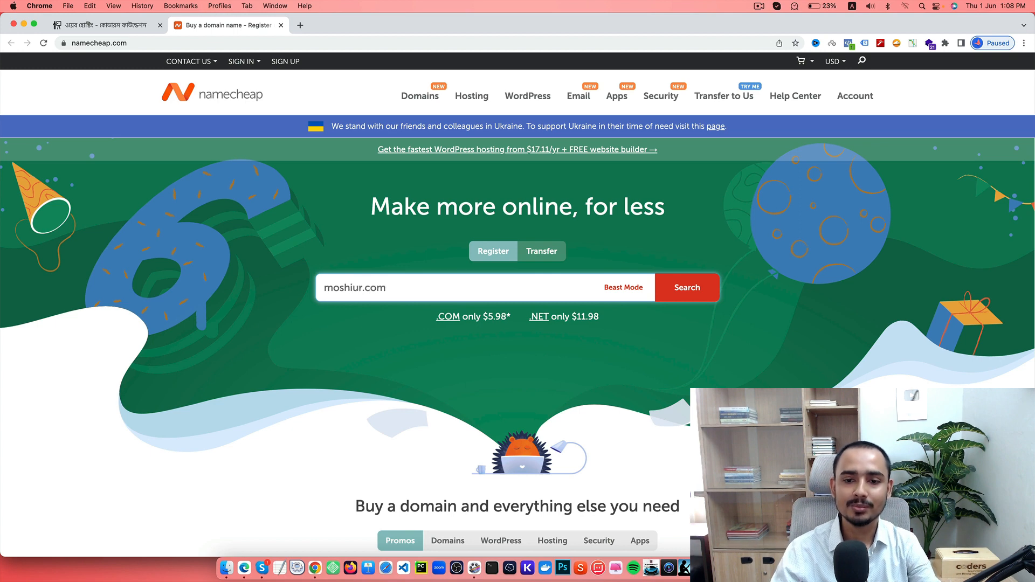
key(Return)
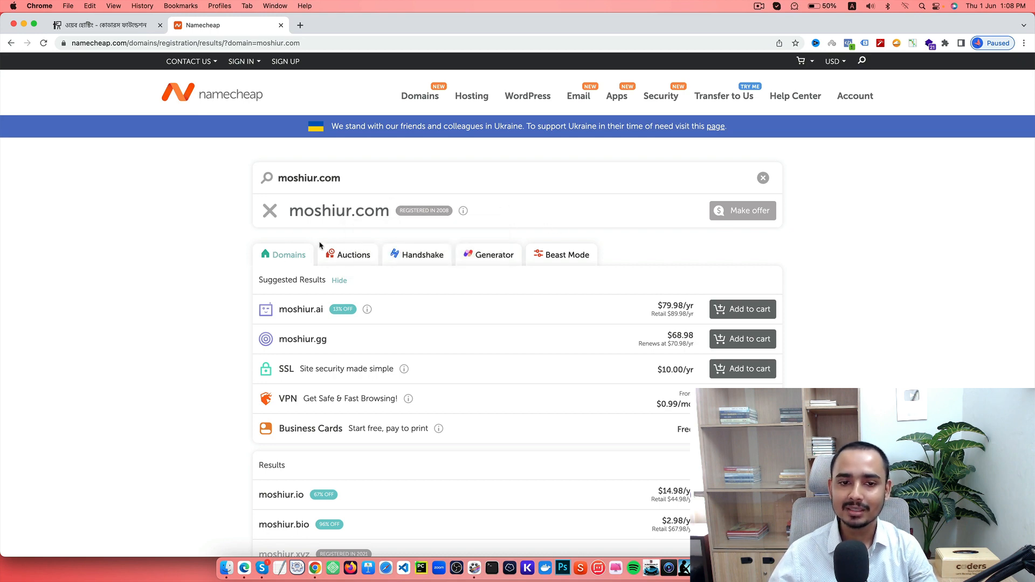
- Review the suggested domains, and extend the searched name with a second name before .com to check its availability
scroll(173, 308, down, 5)
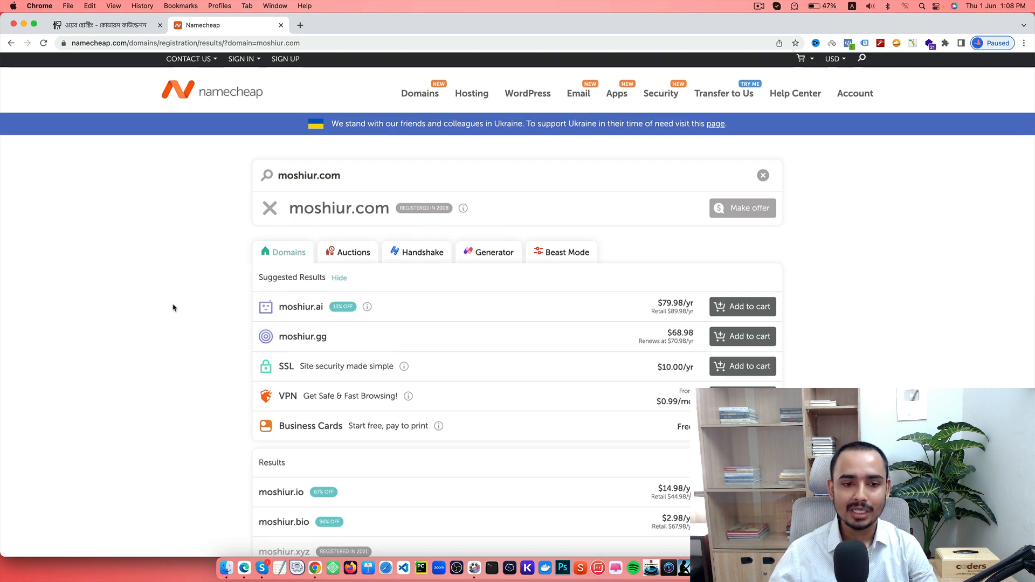
scroll(173, 308, down, 2)
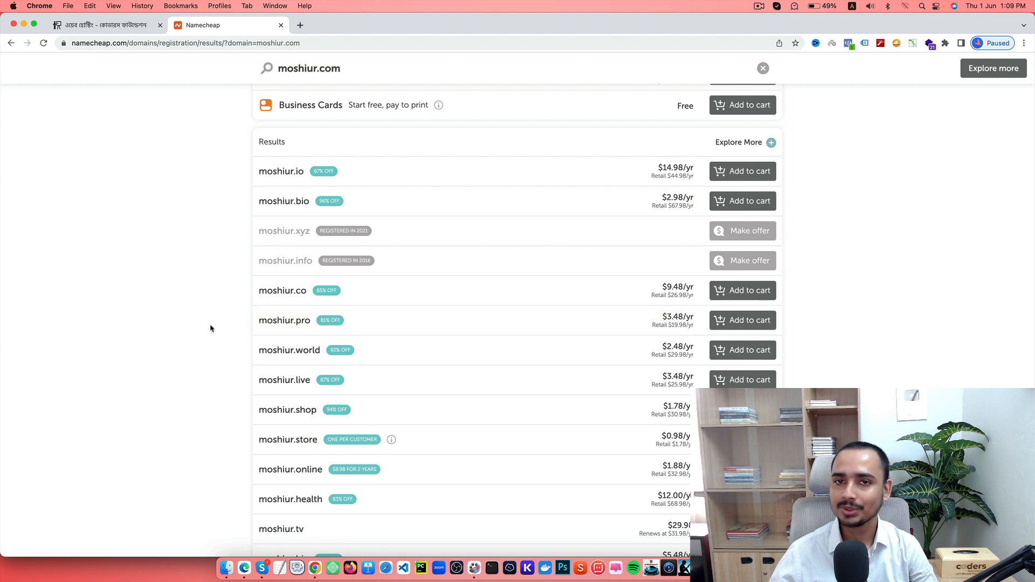
scroll(210, 329, up, 7)
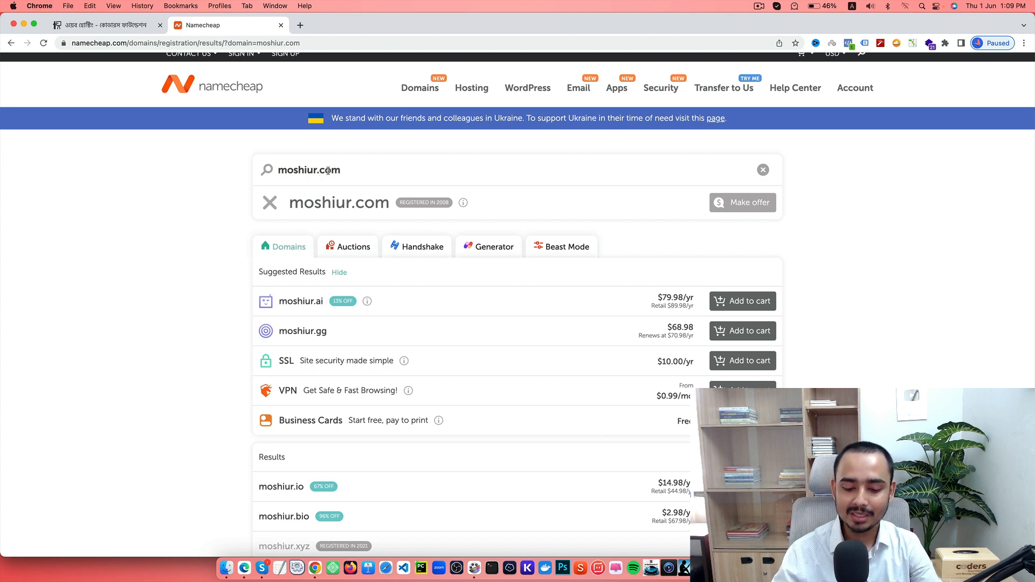
text(munna)
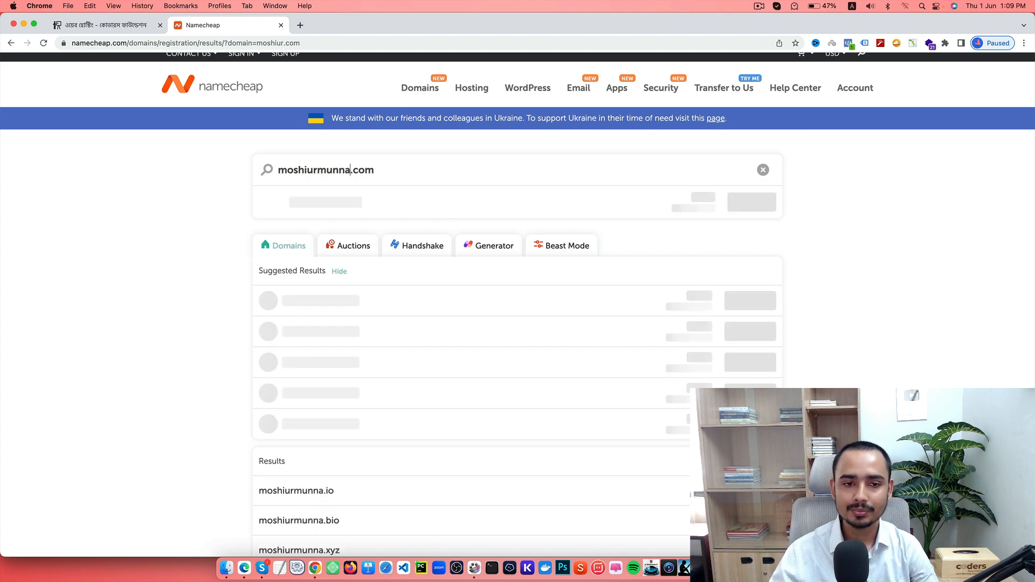
key(Return)
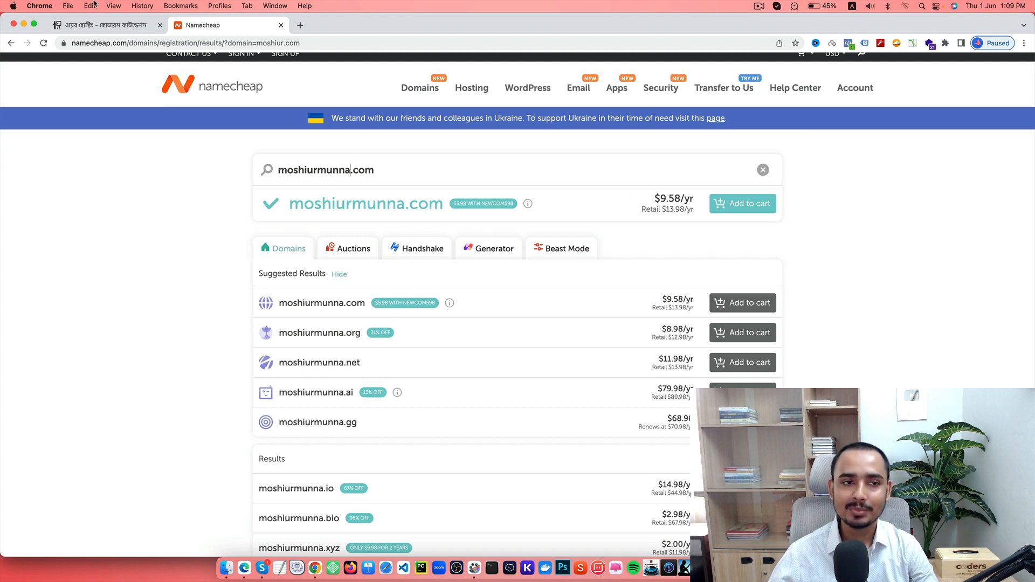
- Compare the domain extensions included in the Coders Foundation hosting packages with the domain results on Namecheap
click(95, 25)
scroll(350, 208, up, 4)
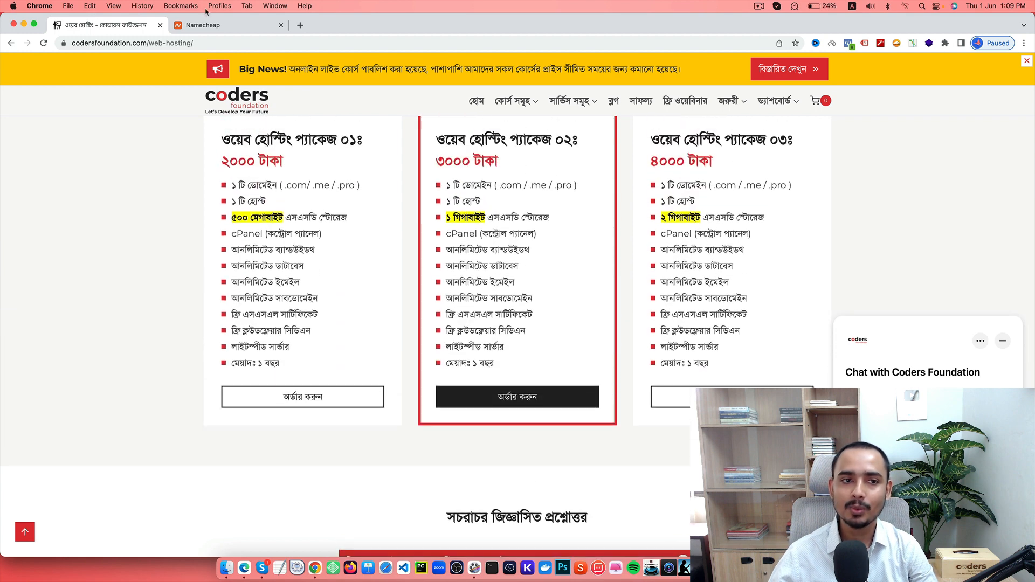
click(207, 25)
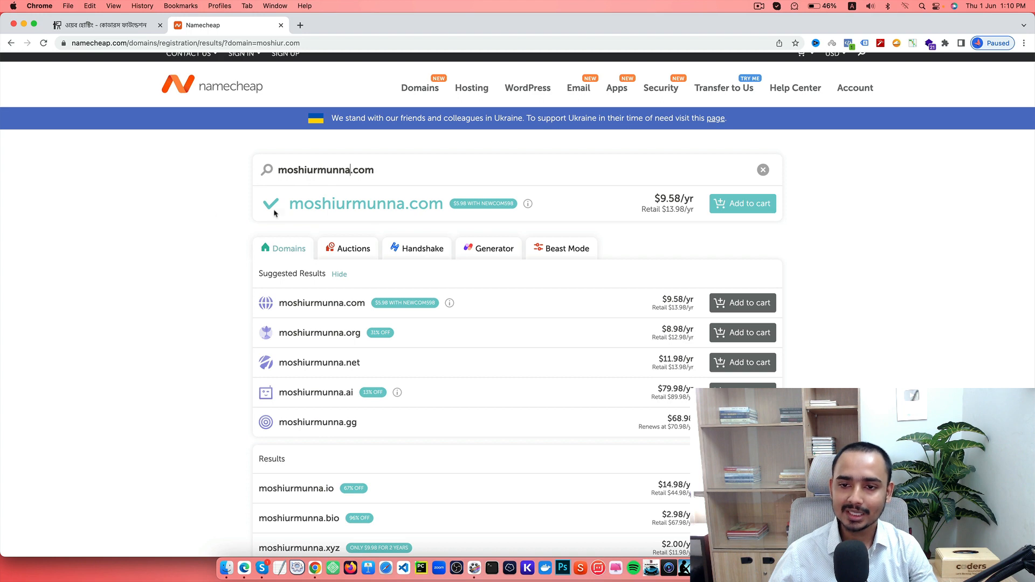
click(103, 25)
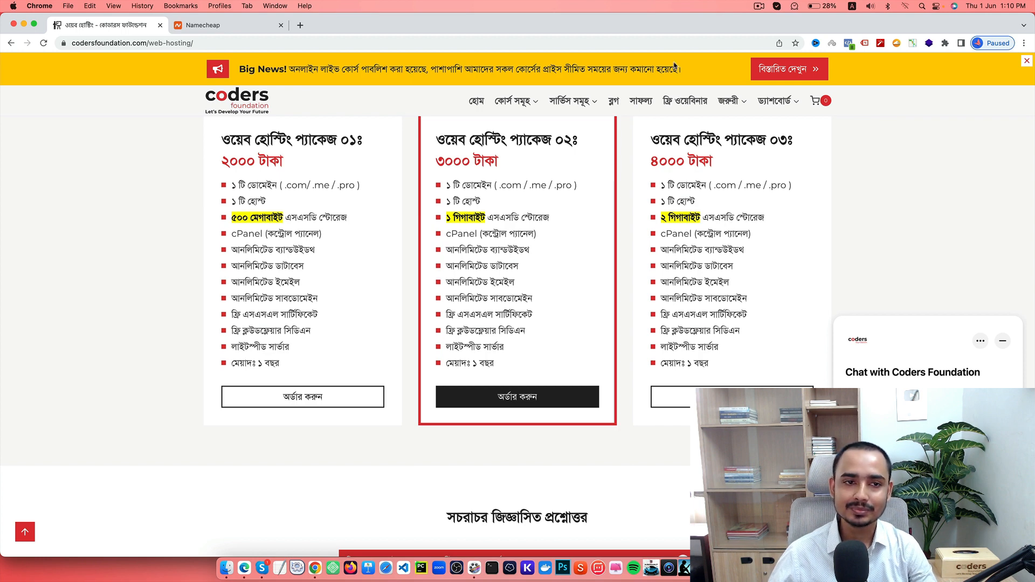
click(227, 24)
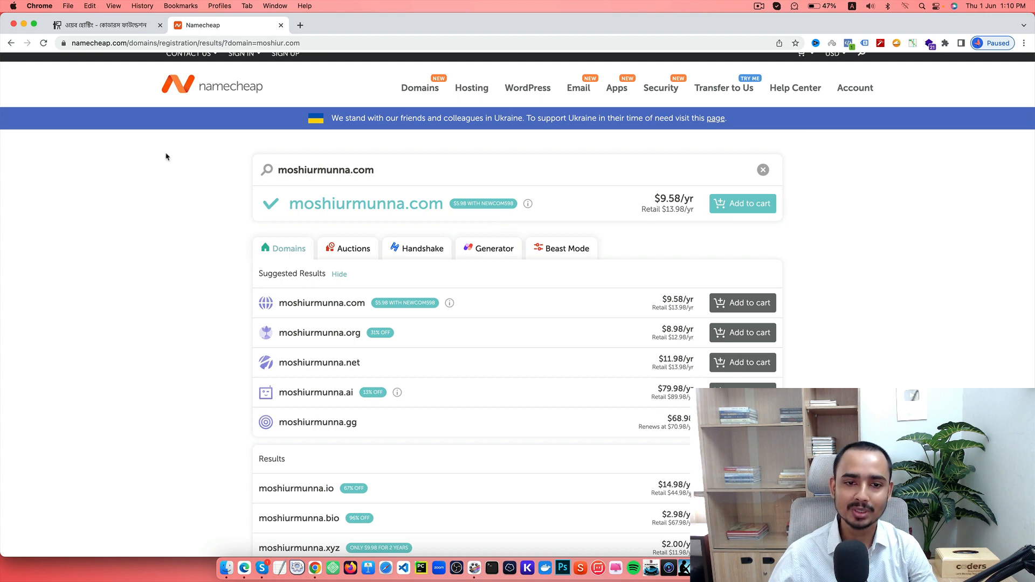
- Select the whole domain name in the Namecheap search, and return to the Coders Foundation page to review the hosting packages
click(391, 169)
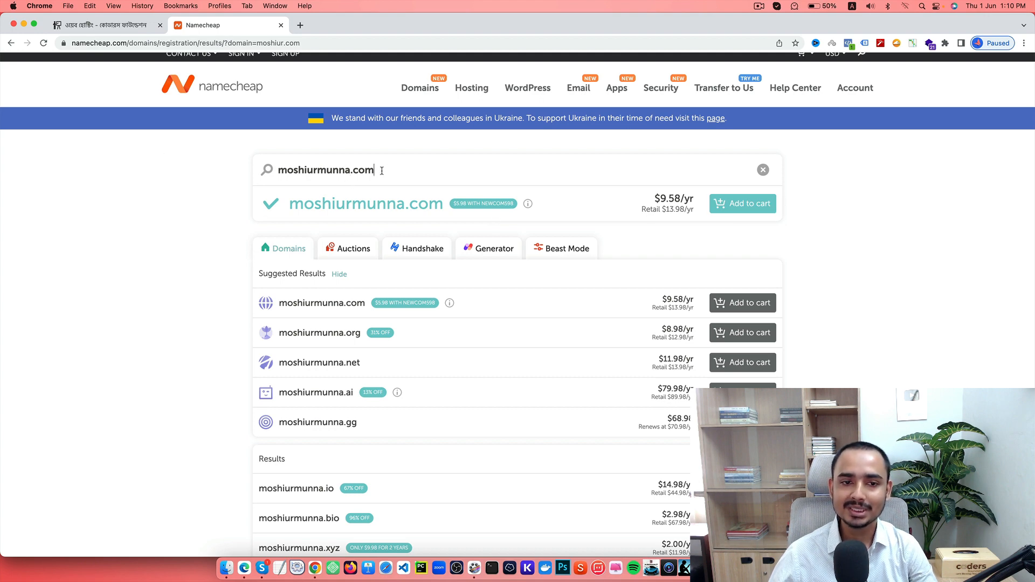
drag(380, 169, 176, 159)
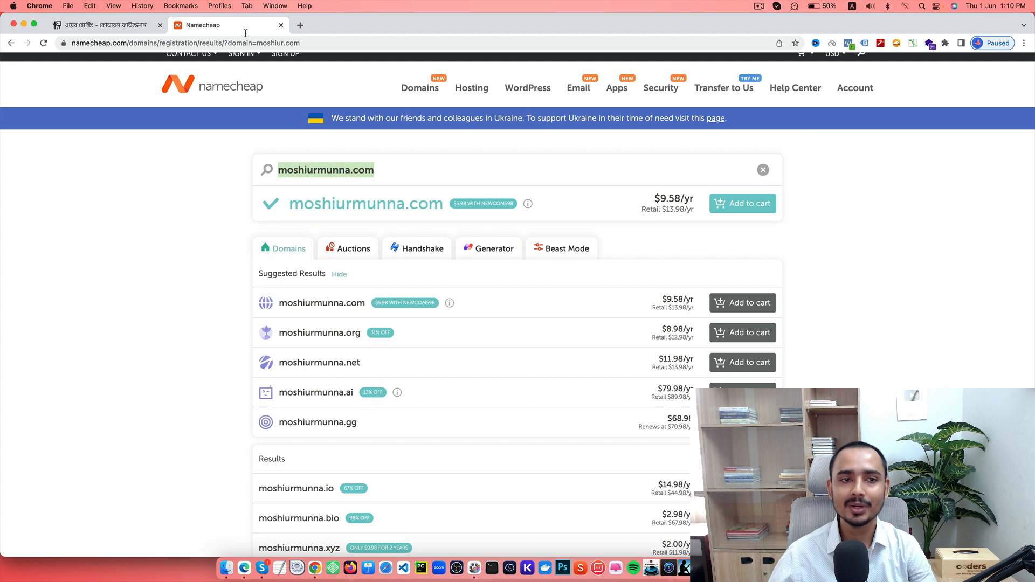
click(147, 26)
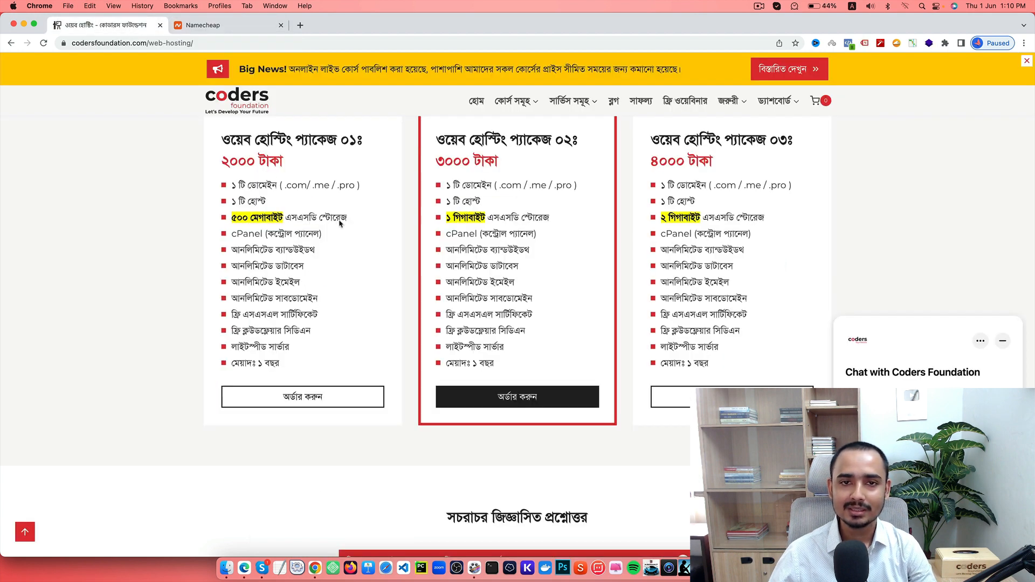
scroll(339, 224, down, 3)
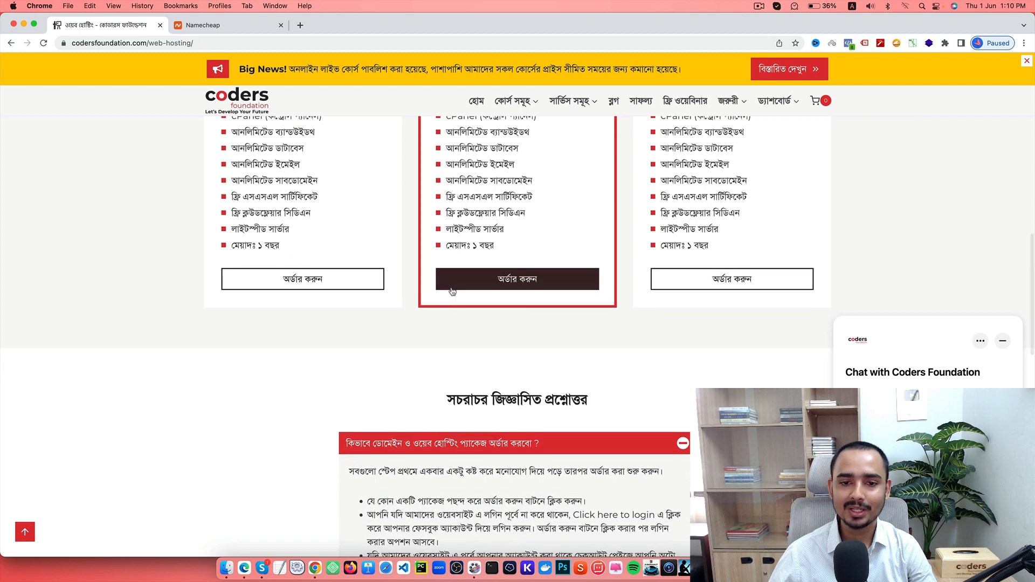
scroll(451, 290, up, 4)
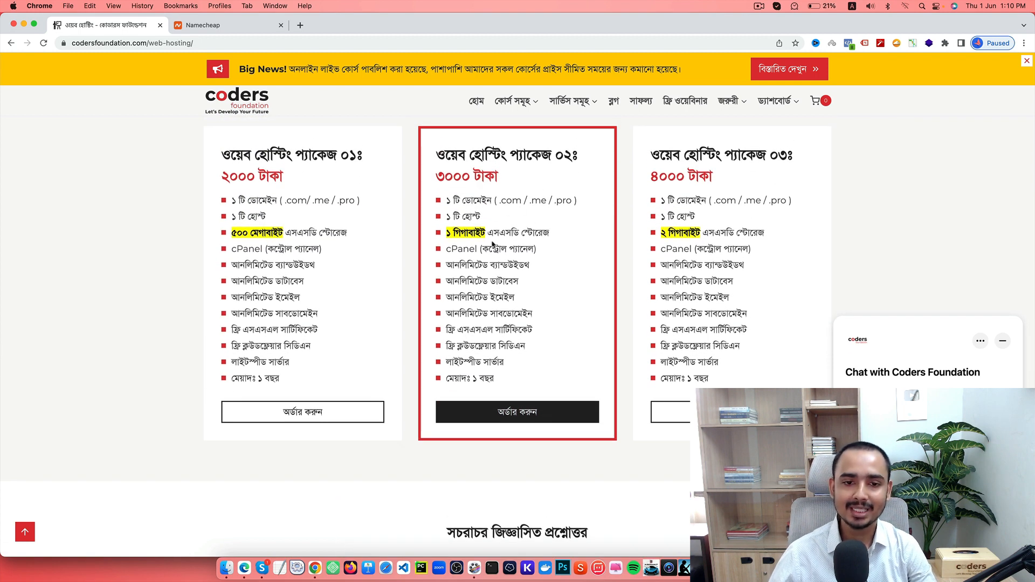
- Review the hosting packages and order Web Hosting Package 02 with 1 GB of storage
scroll(492, 244, up, 1)
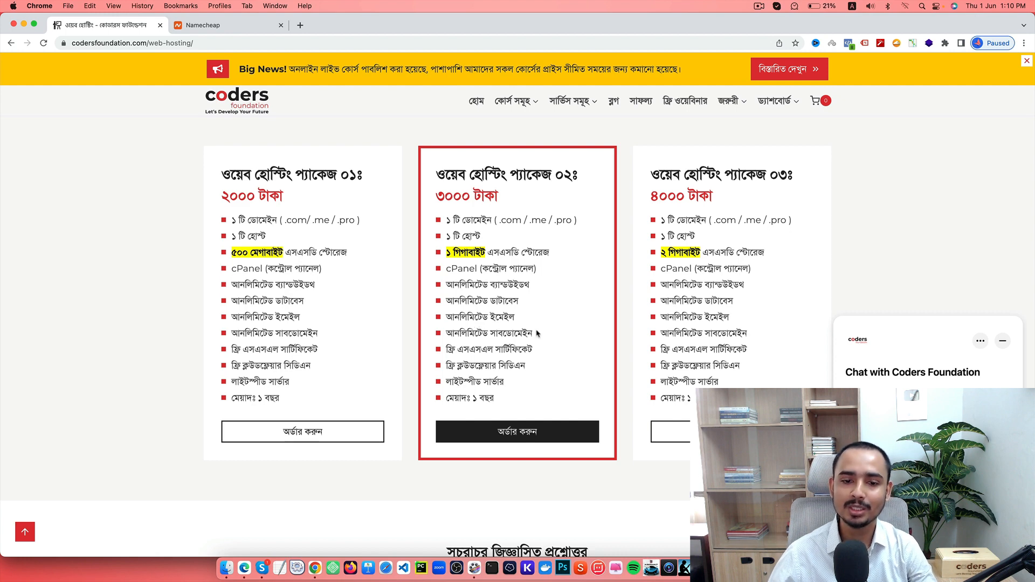
scroll(564, 347, down, 2)
click(511, 385)
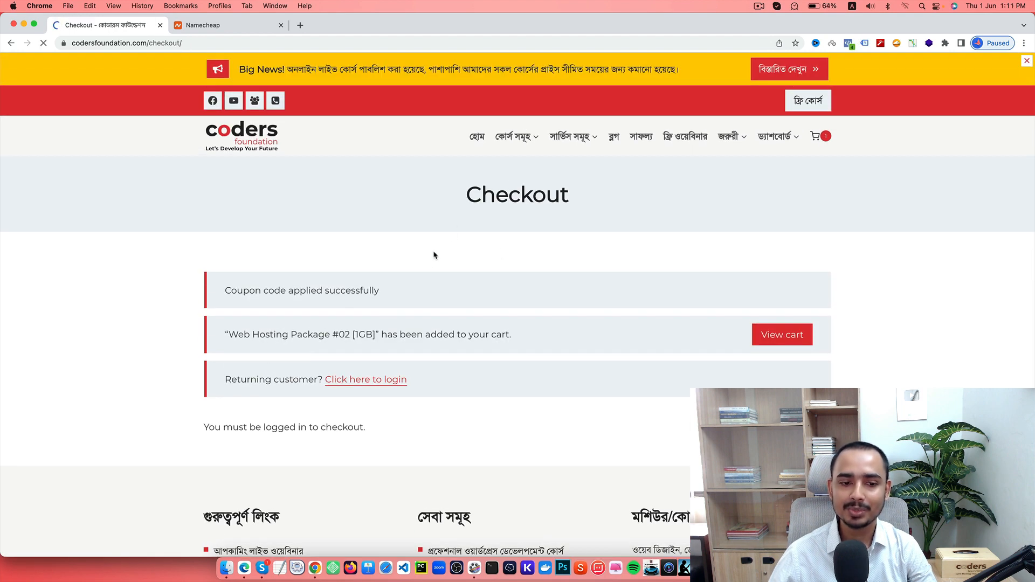
- Open the returning-customer login at checkout and continue with Facebook
scroll(434, 256, down, 2)
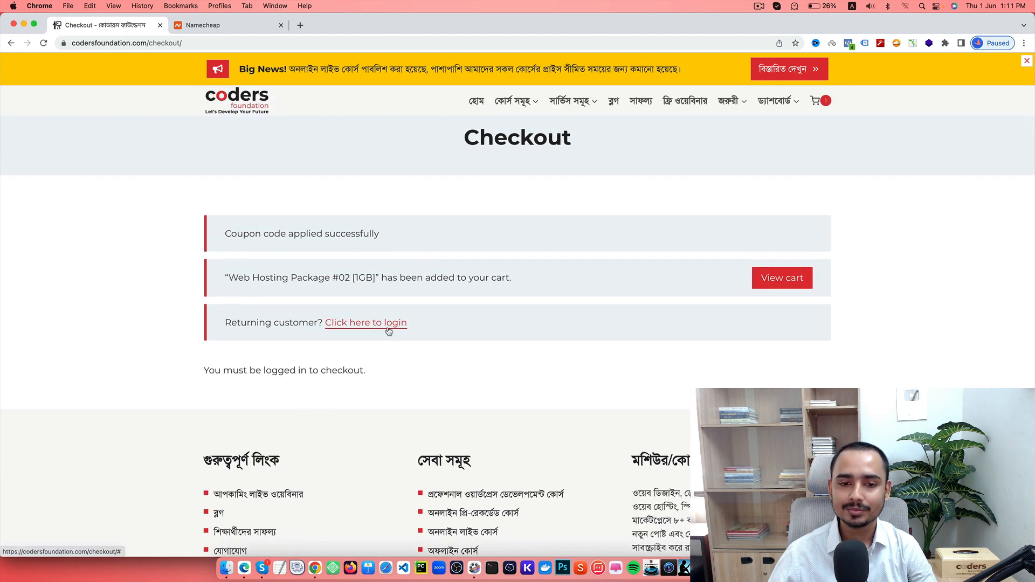
click(359, 326)
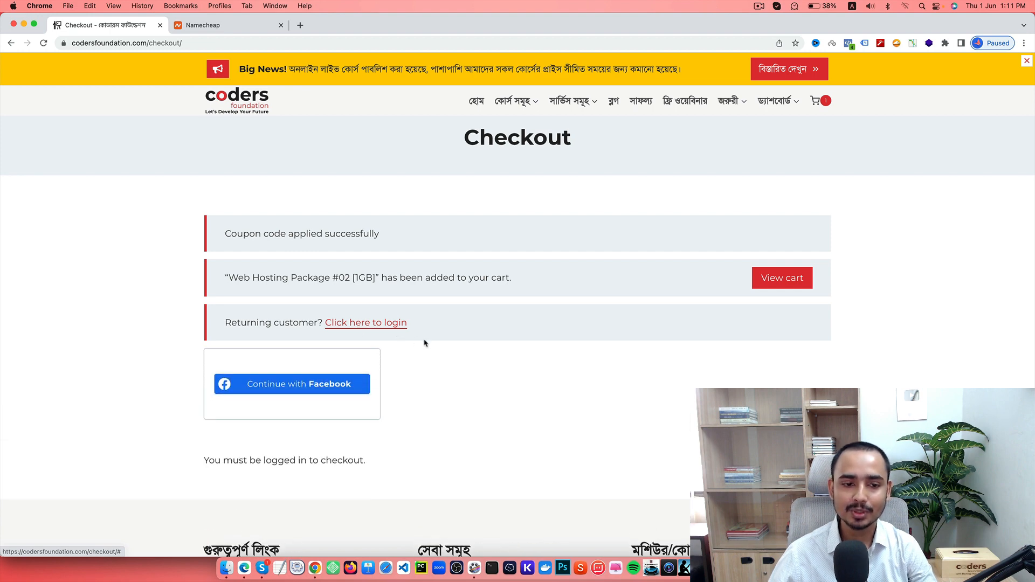
scroll(295, 329, down, 3)
click(299, 306)
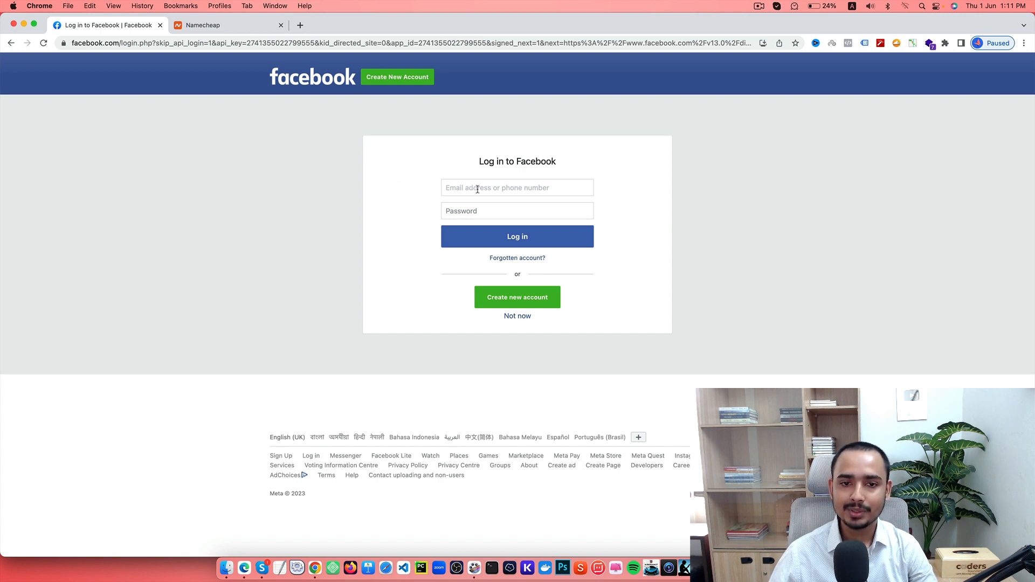
- Log in to Facebook with the account's e-mail address and password, re-entering the password
click(401, 201)
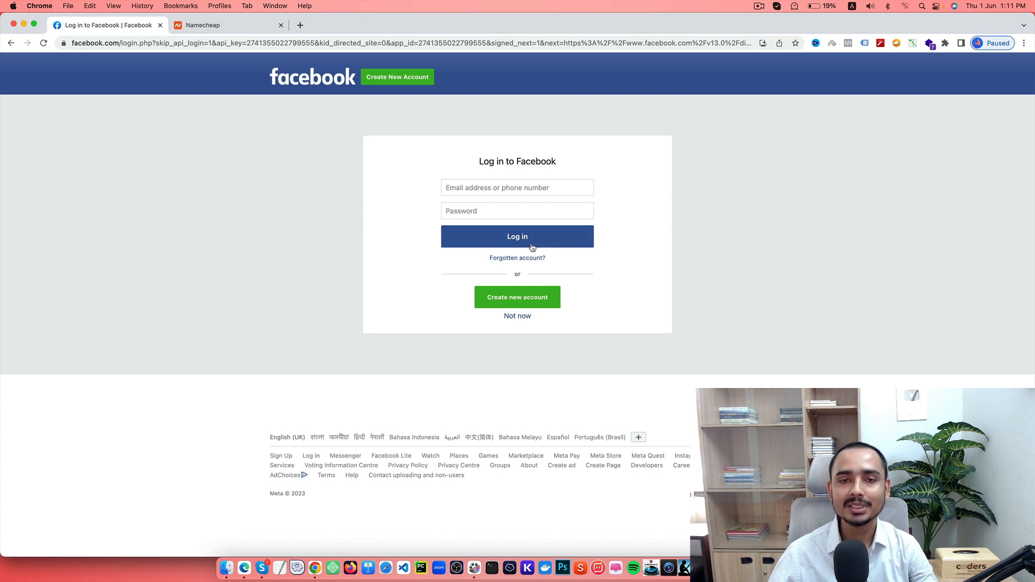
click(489, 191)
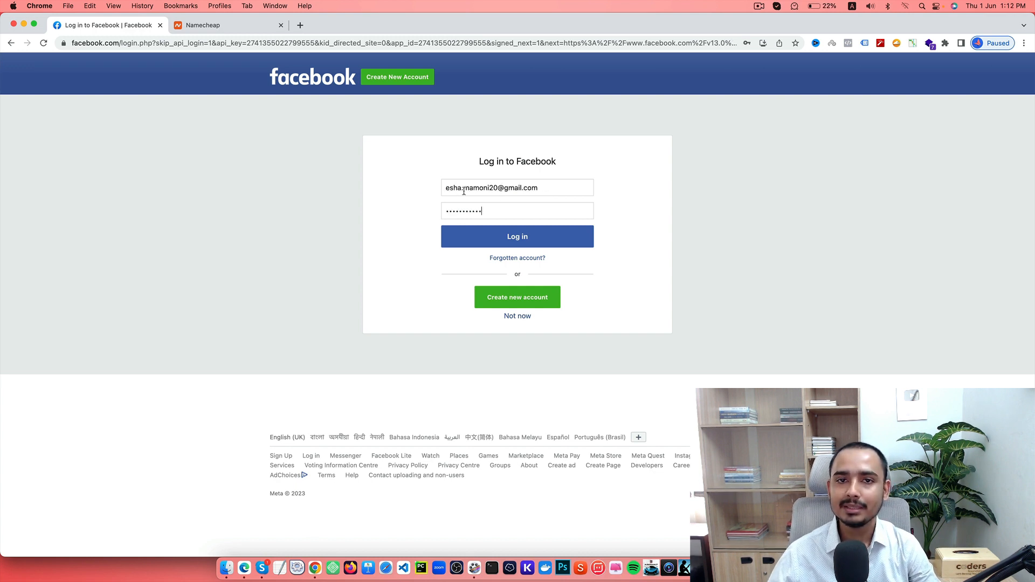
click(518, 237)
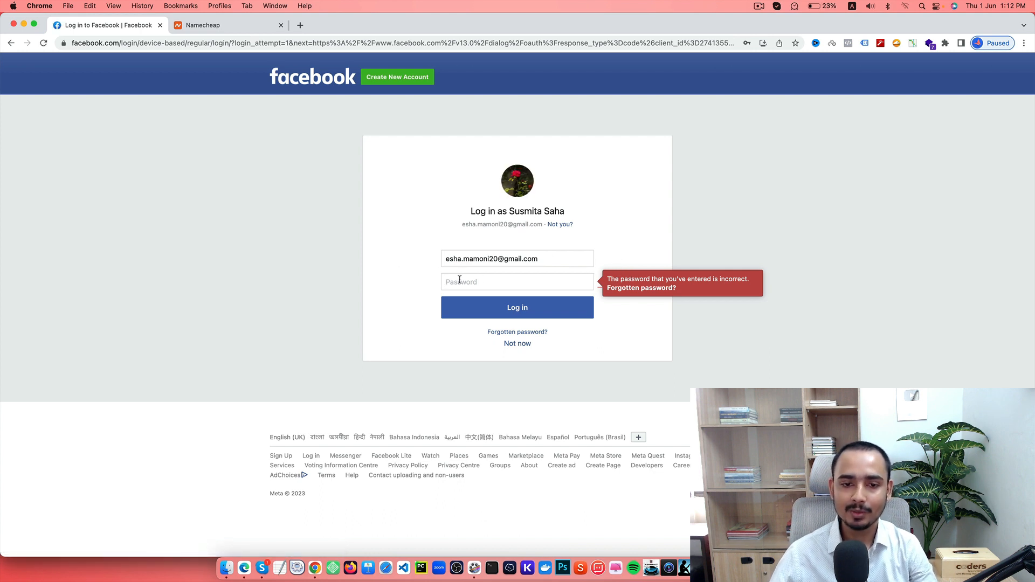
text(•••••)
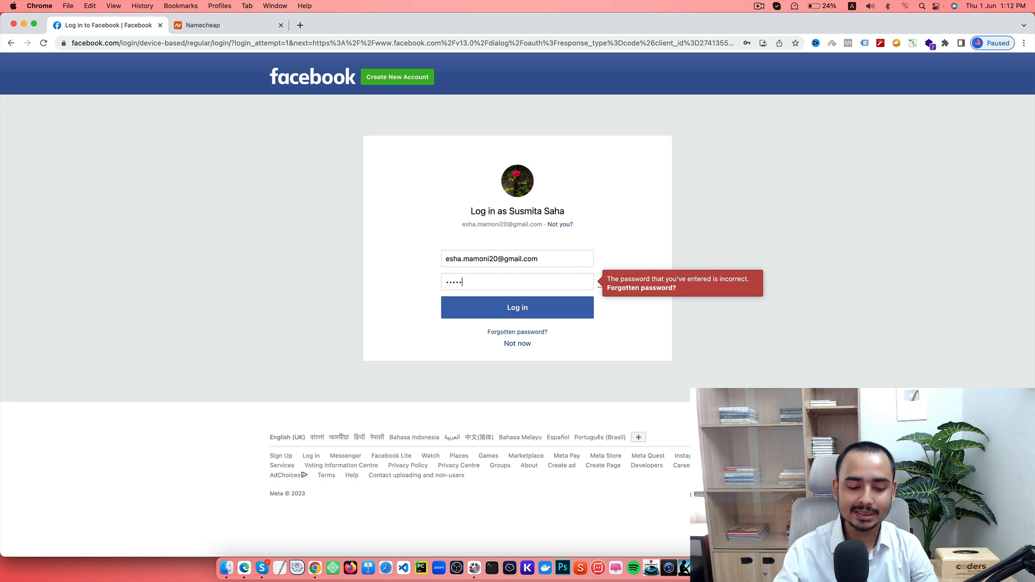
text(•)
key(Return)
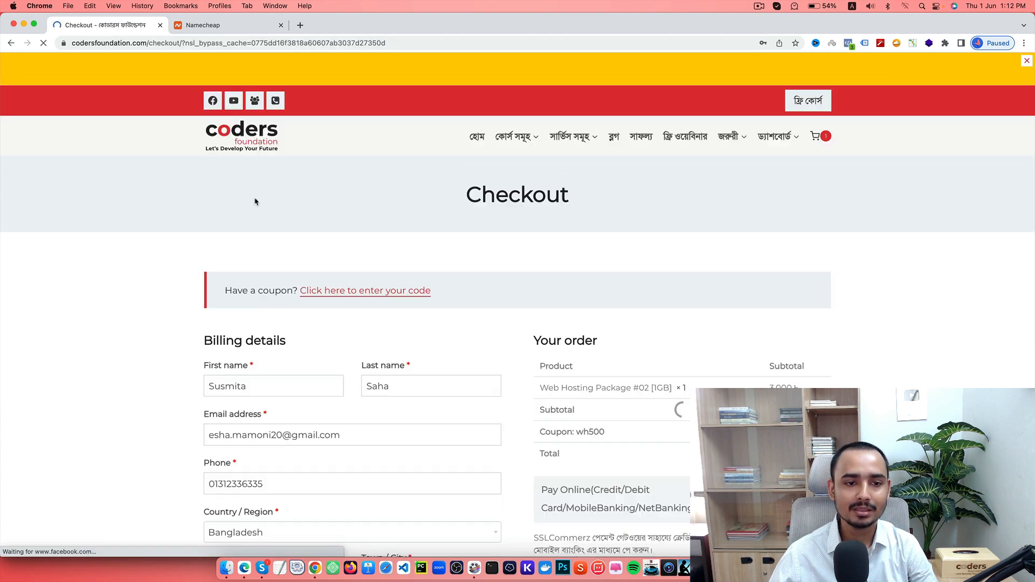
- Decline saving the Facebook password in the browser
scroll(270, 265, down, 1)
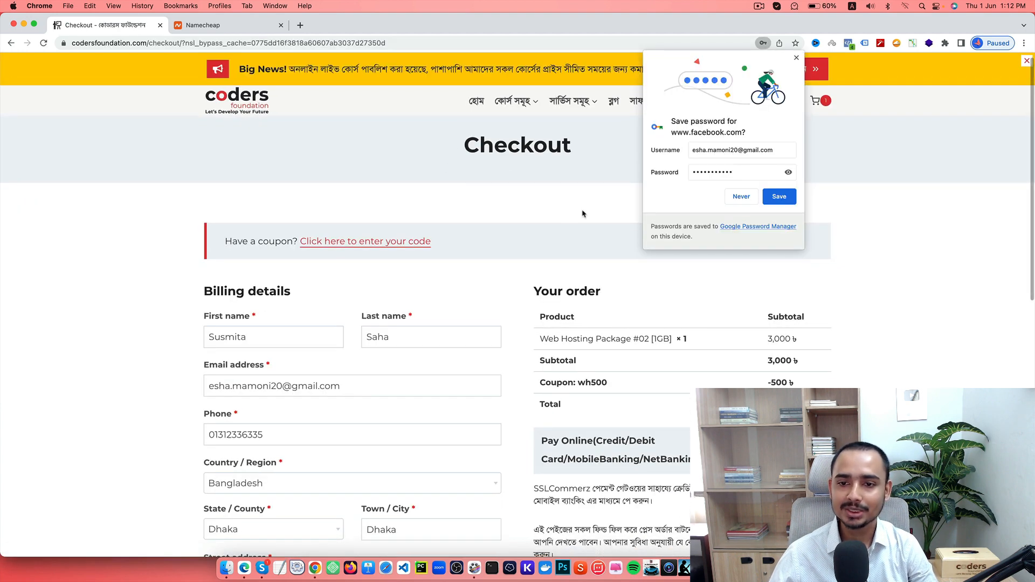
click(740, 198)
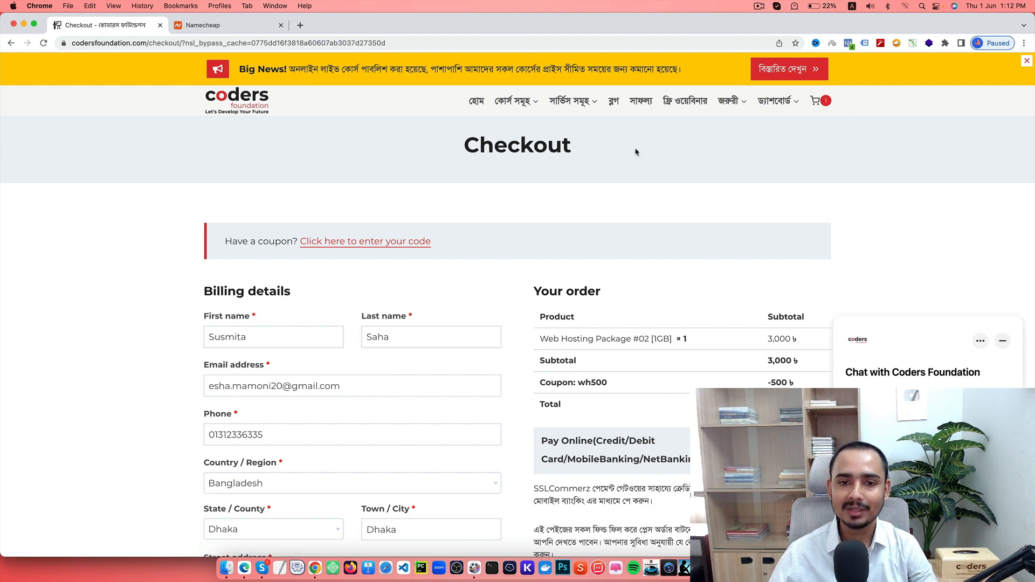
mouse_move(827, 104)
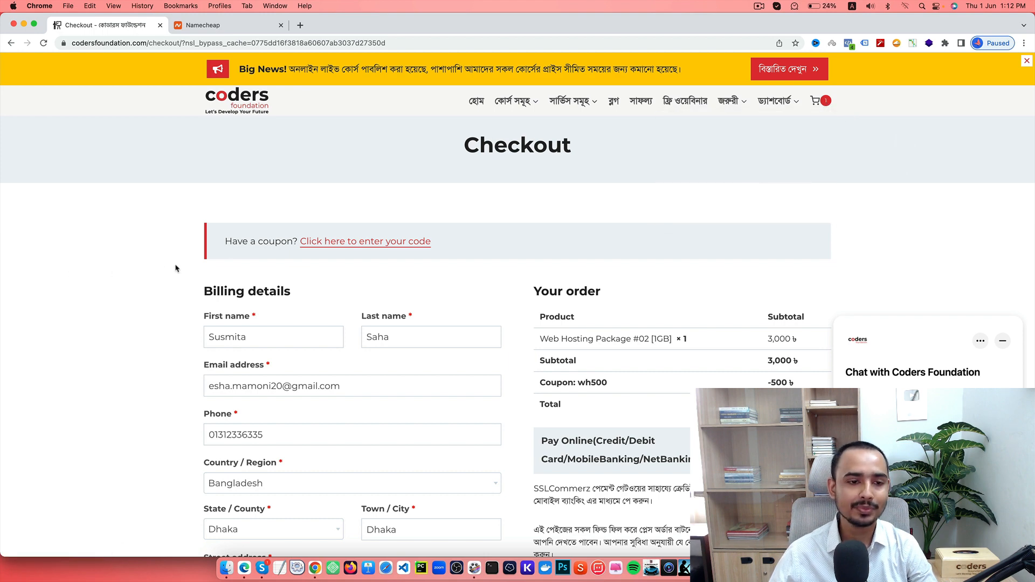
- Try to apply the coupon code WH500 to the hosting order
scroll(175, 268, down, 1)
scroll(176, 268, down, 1)
scroll(176, 268, up, 2)
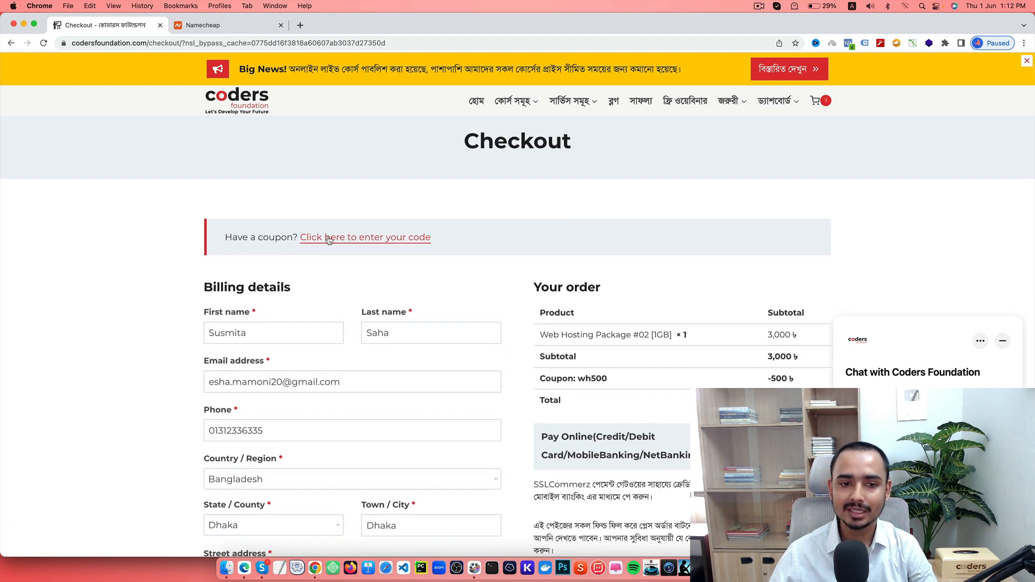
click(350, 239)
scroll(254, 242, down, 2)
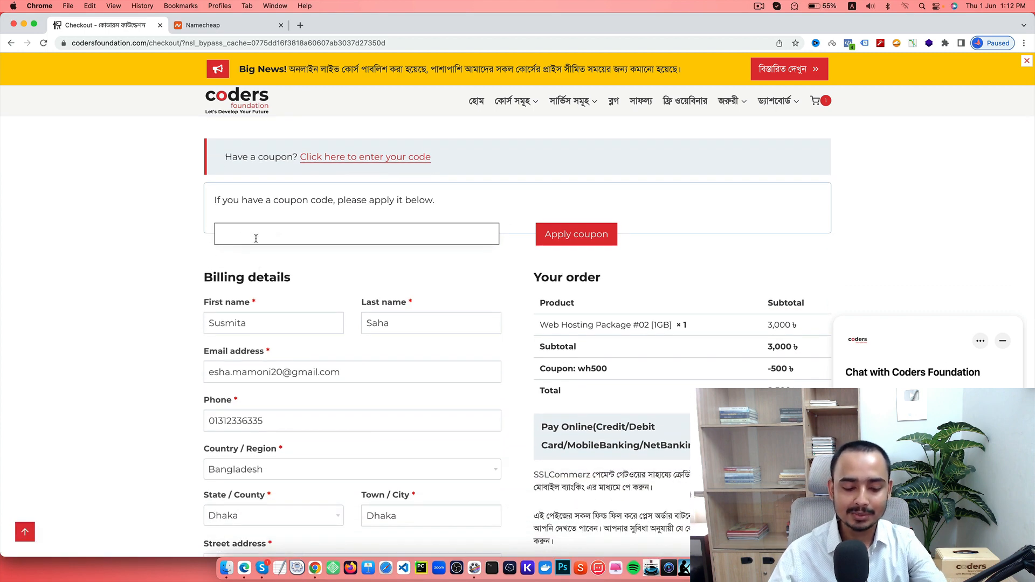
text(WH500)
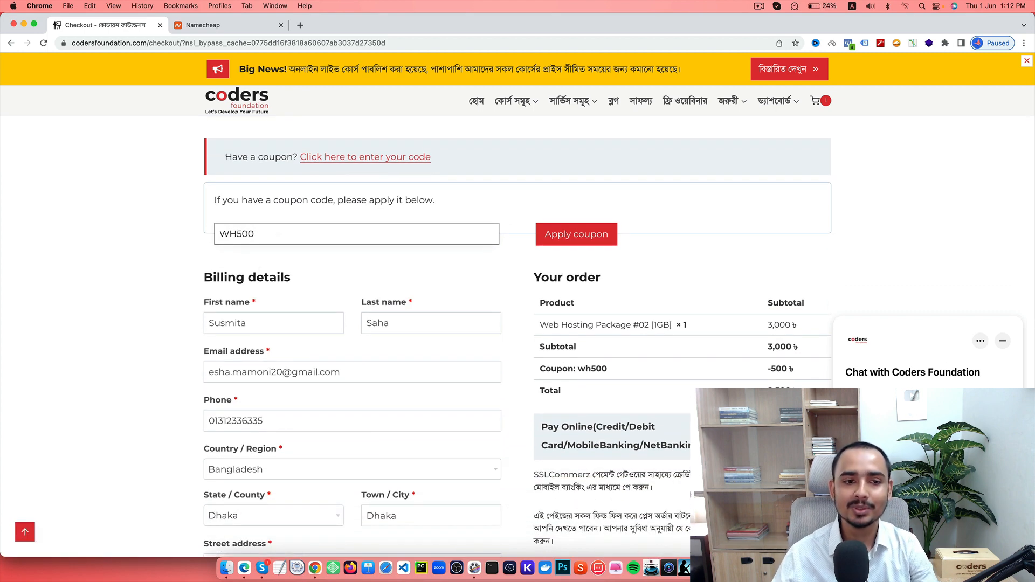
click(580, 238)
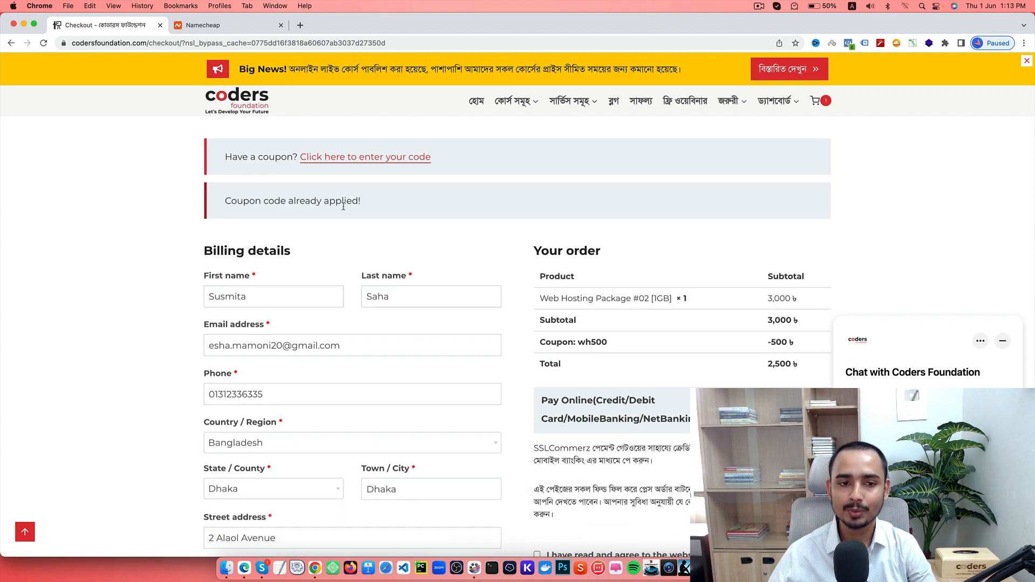
- Review the order summary and billing details, checking the customer's name, email address and phone number
scroll(339, 216, down, 2)
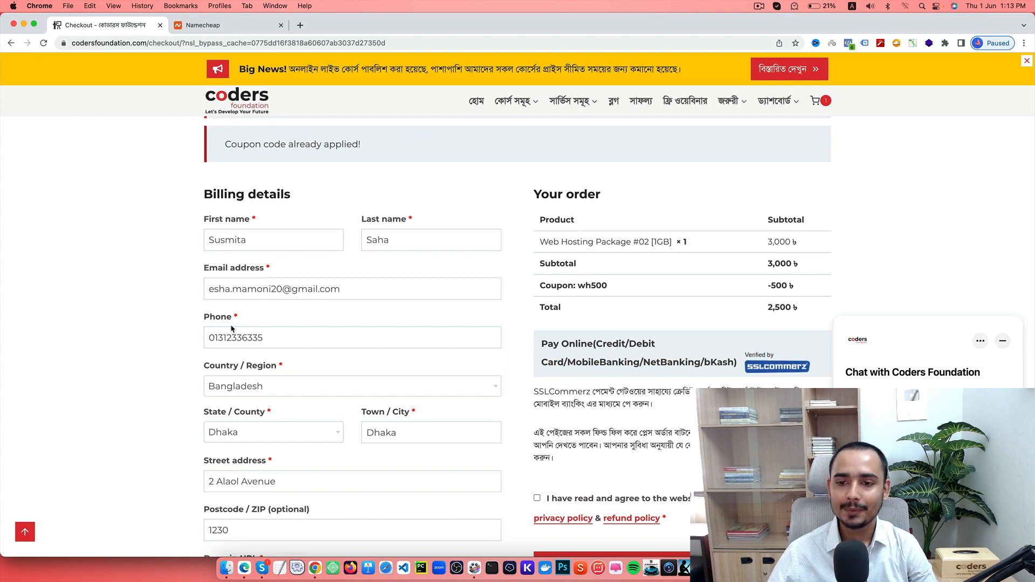
scroll(267, 264, up, 4)
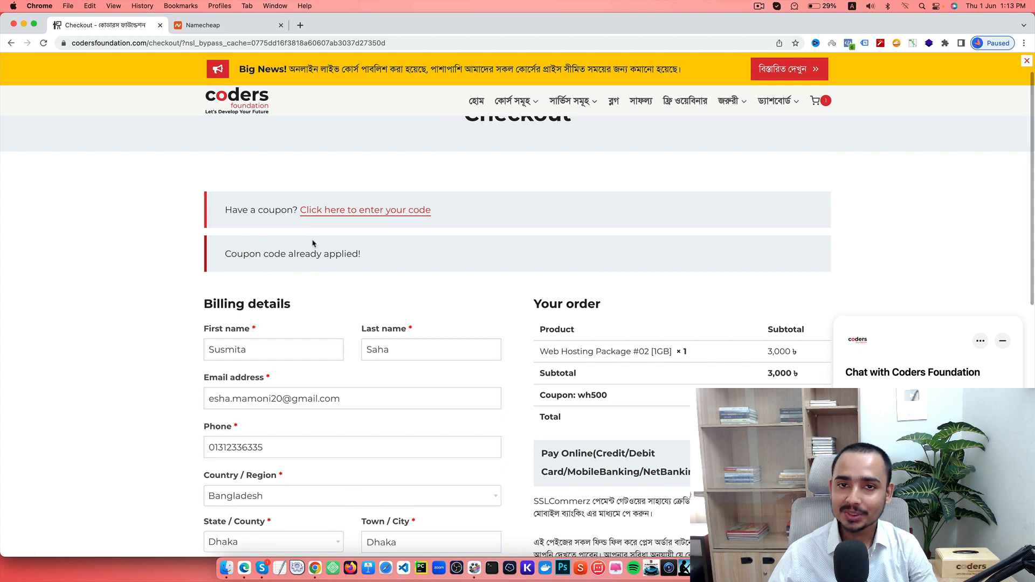
scroll(289, 249, down, 4)
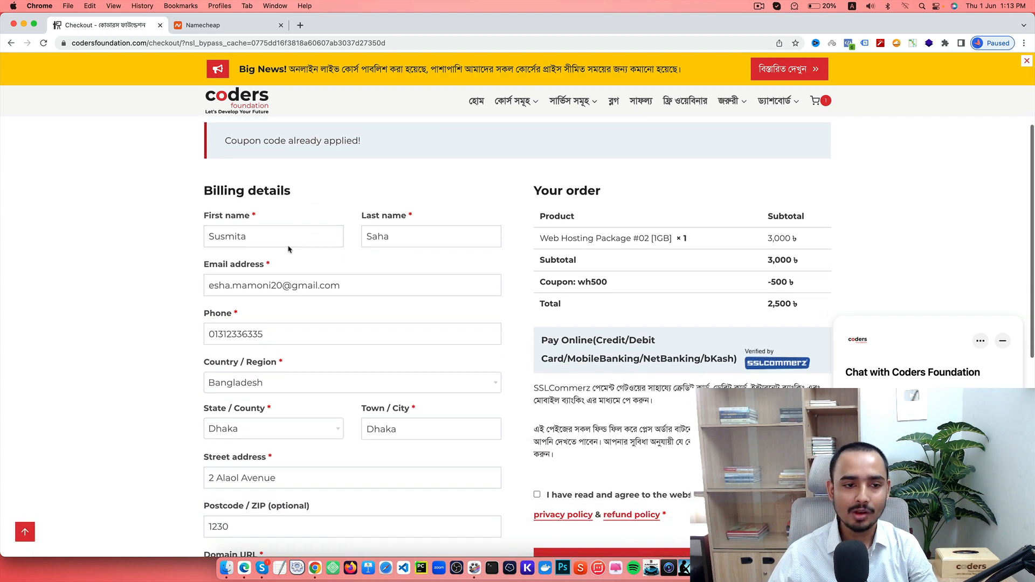
scroll(270, 274, down, 2)
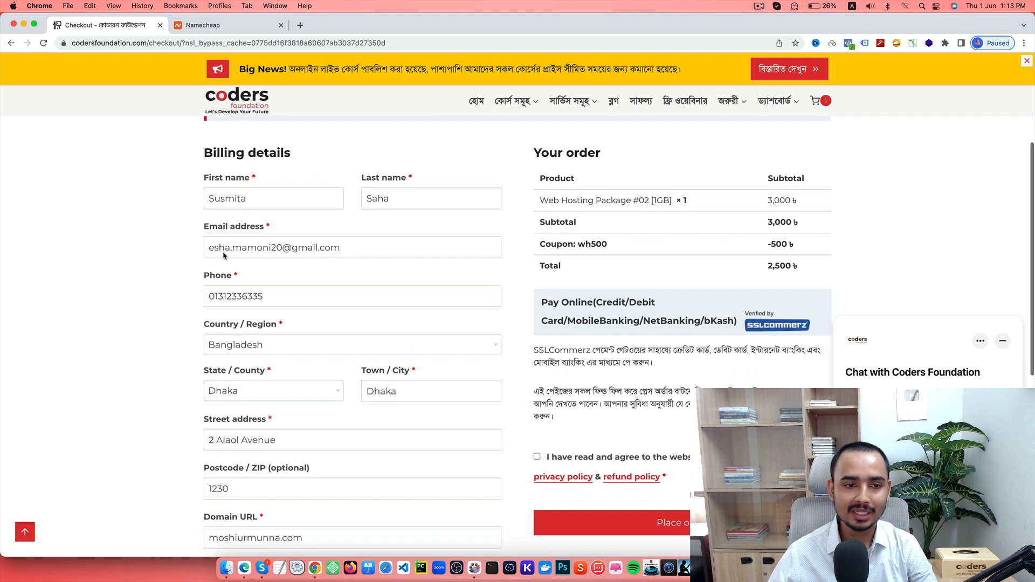
scroll(269, 241, down, 1)
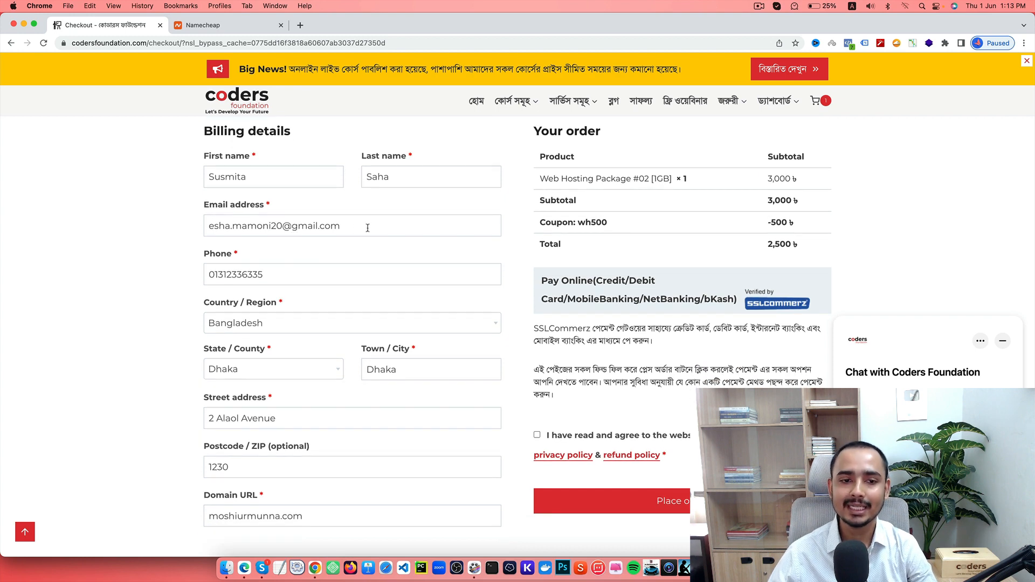
drag(367, 225, 194, 227)
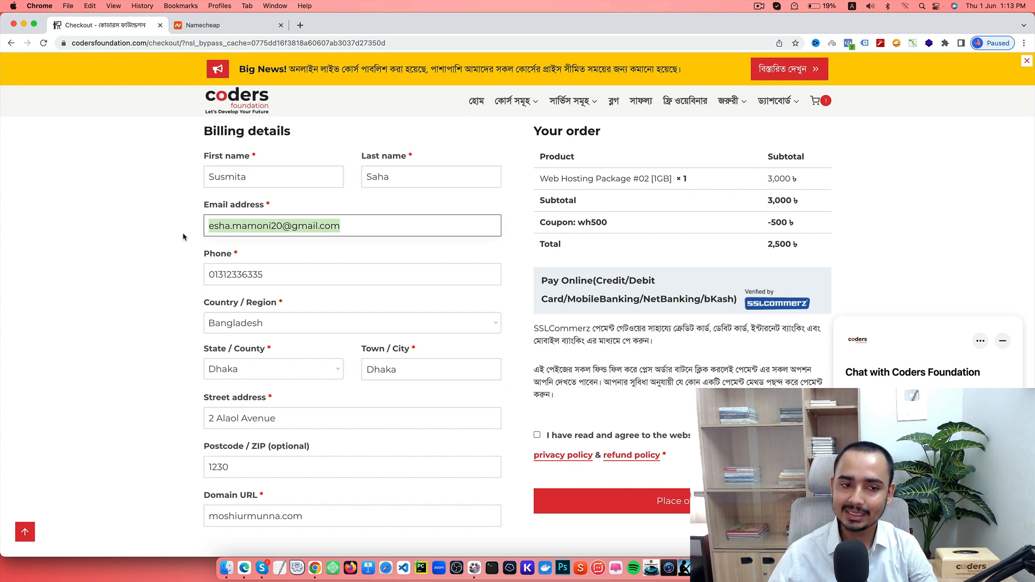
key(Right)
drag(359, 227, 263, 225)
drag(147, 225, 27, 230)
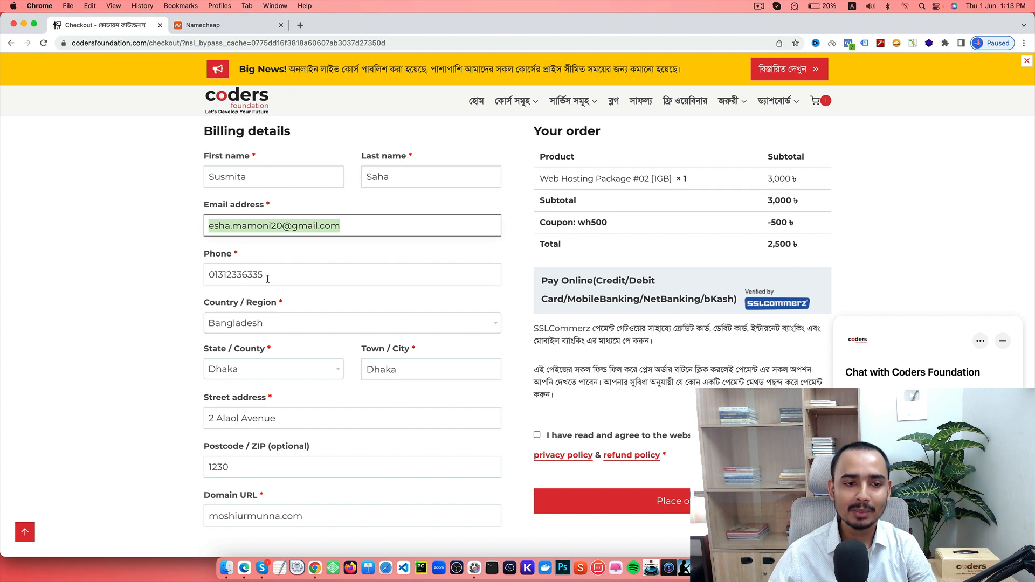
key(Tab)
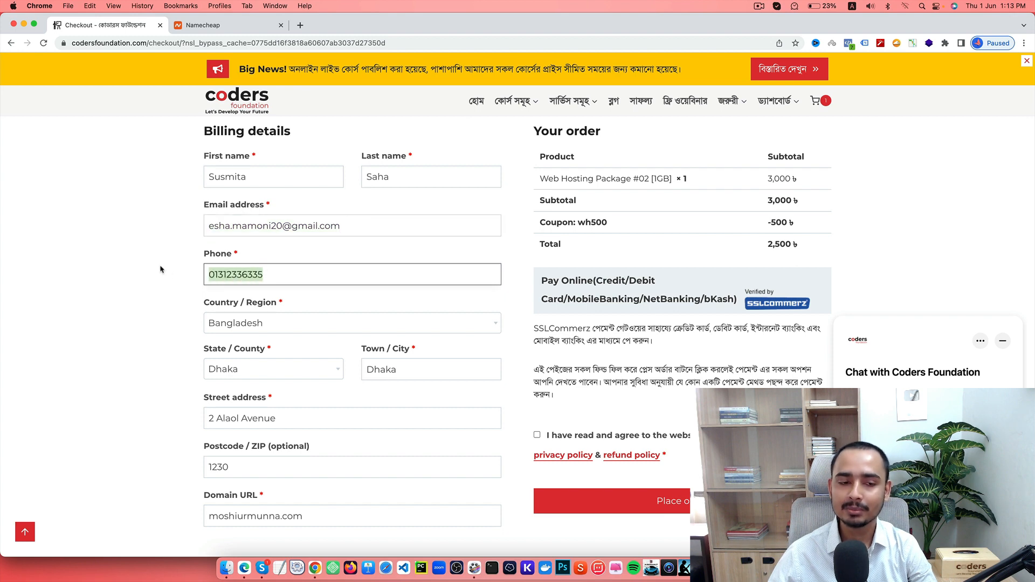
click(151, 265)
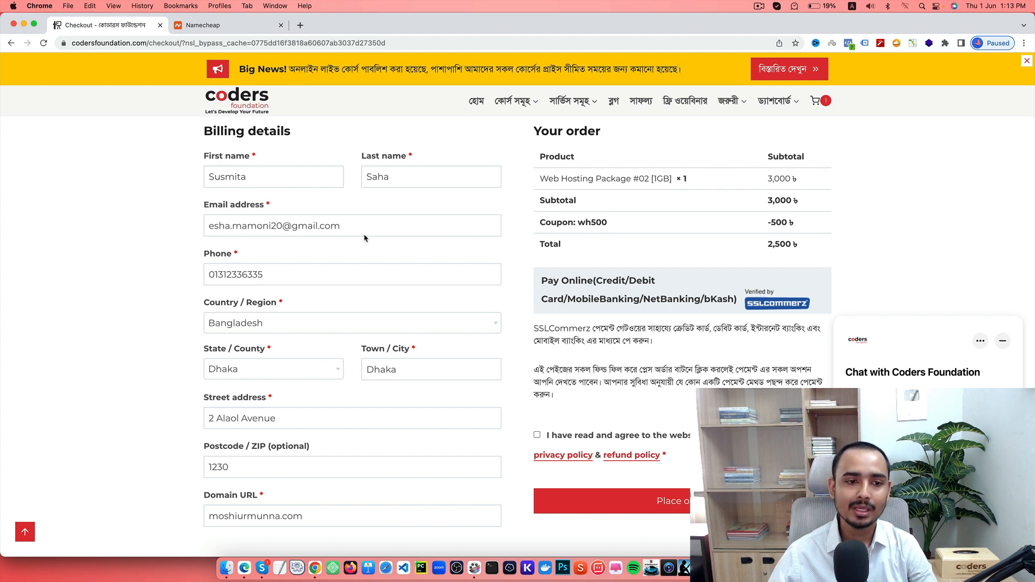
drag(358, 225, 159, 227)
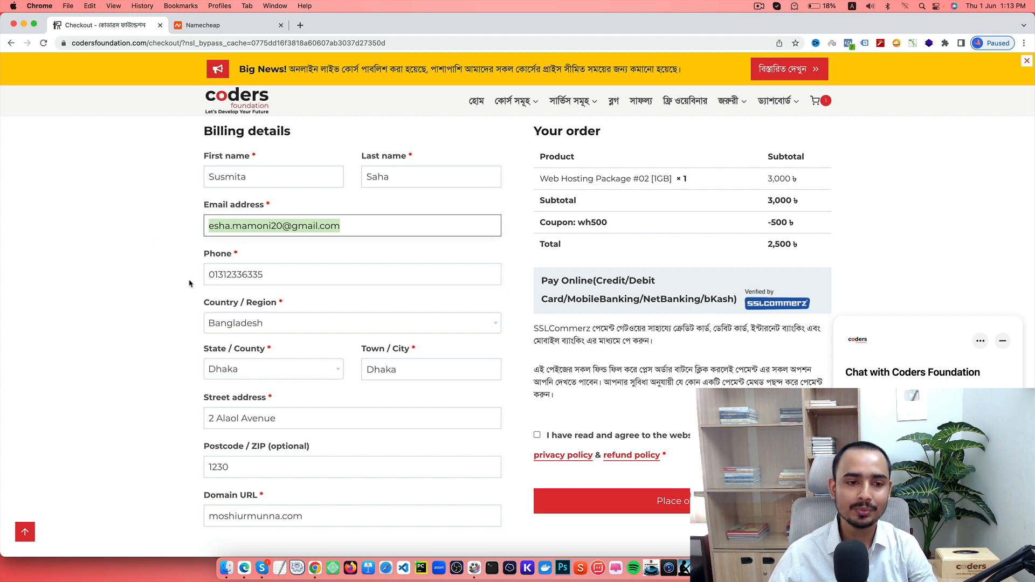
- Clear the prefilled Domain URL in the billing details
scroll(189, 283, down, 3)
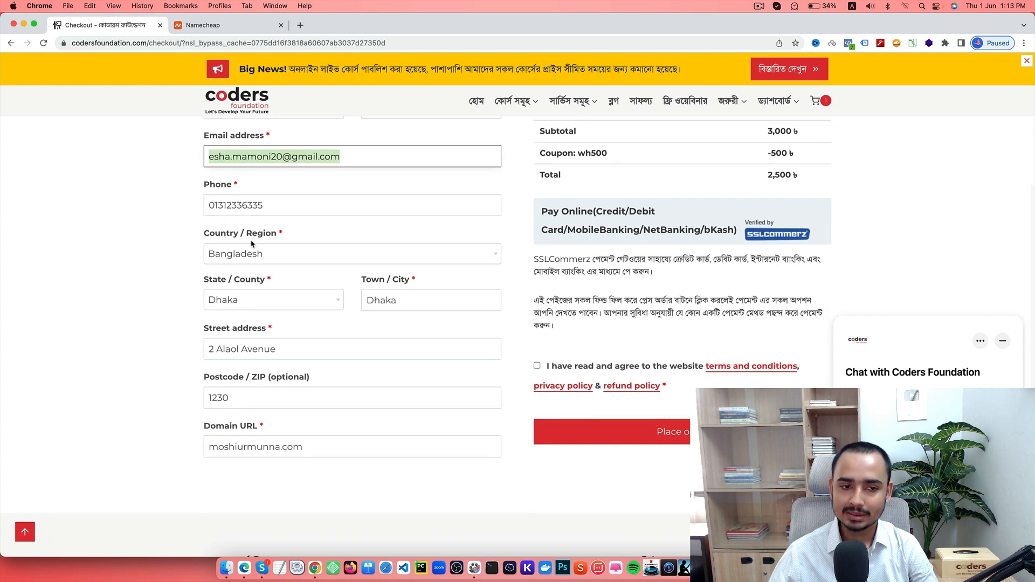
scroll(334, 313, down, 2)
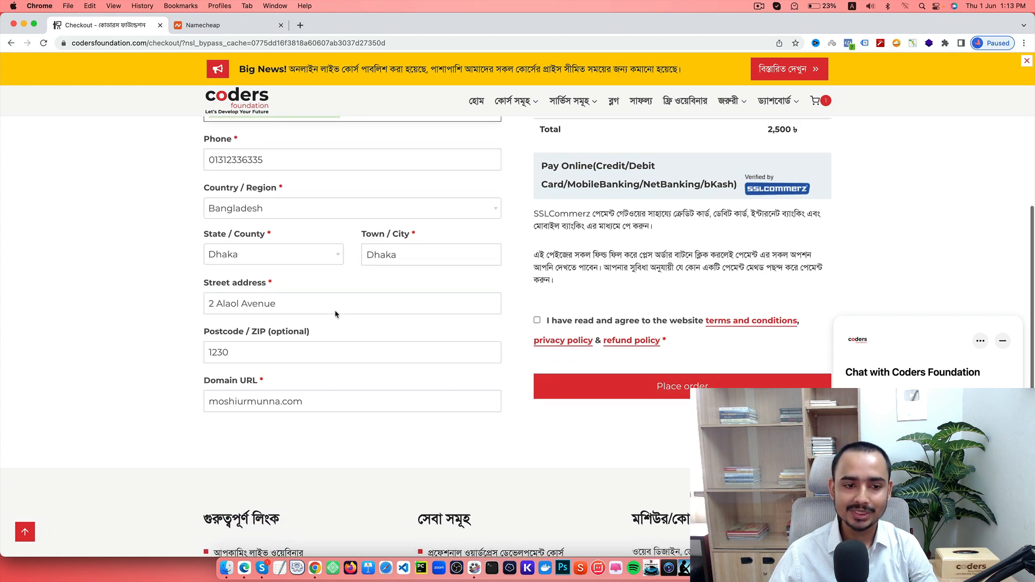
scroll(285, 311, down, 2)
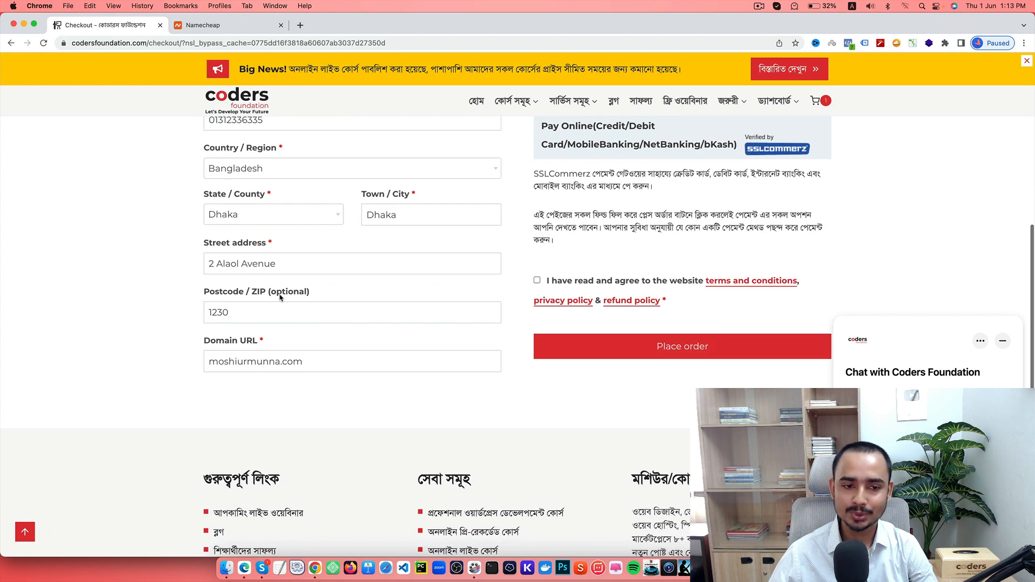
scroll(195, 332, down, 1)
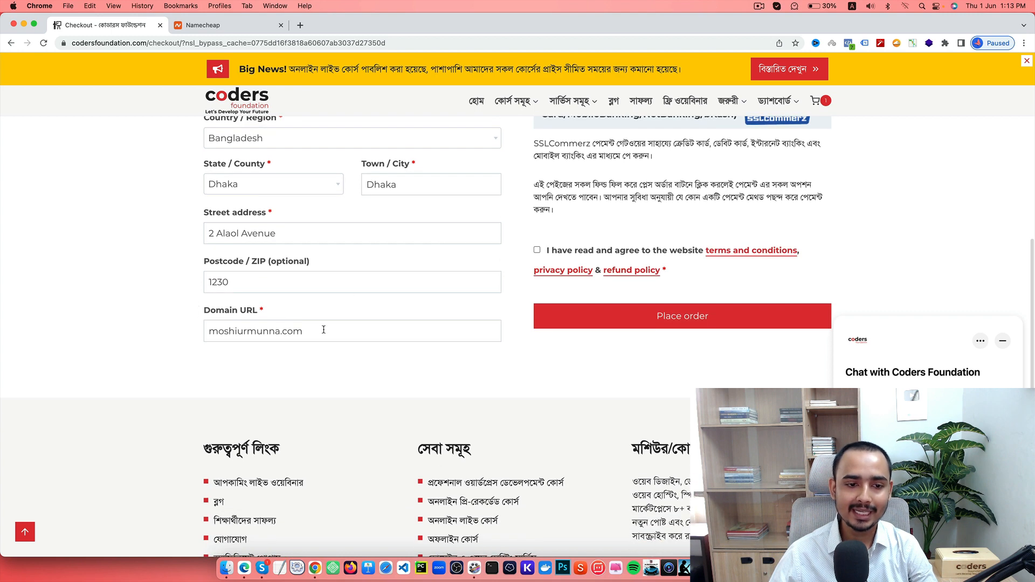
drag(322, 331, 152, 331)
key(BackSpace)
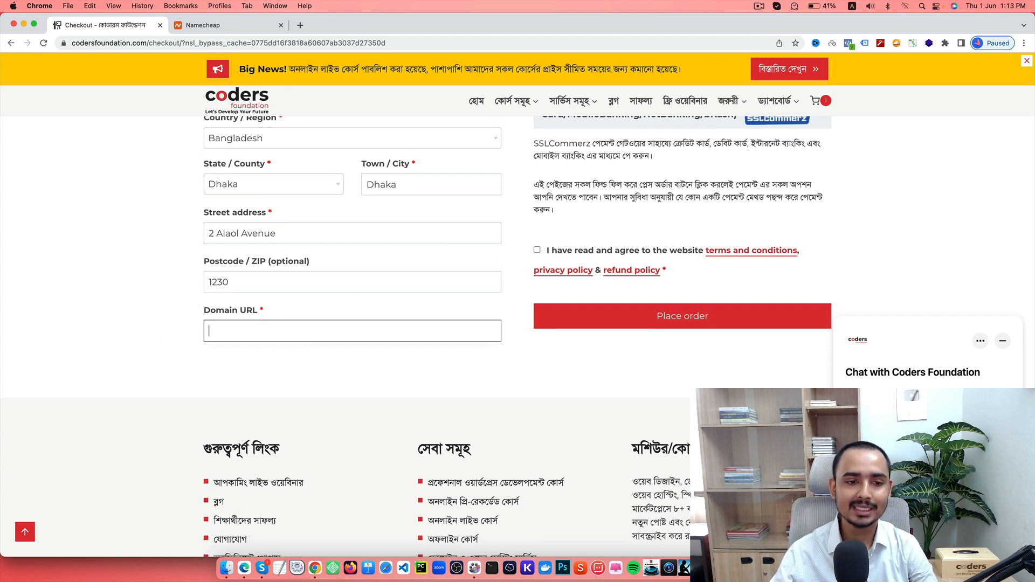
click(151, 345)
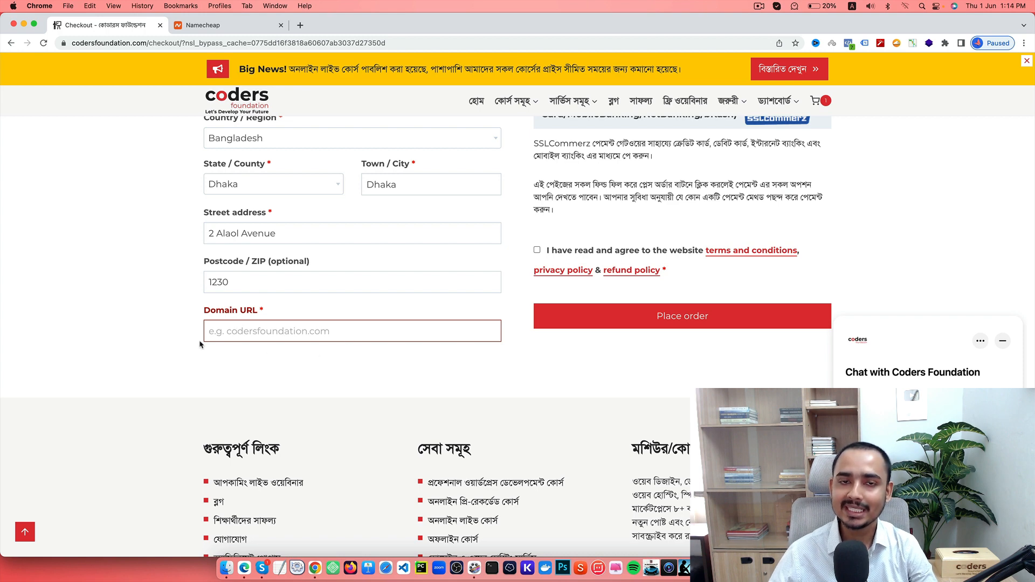
- Copy the available .com domain searched on Namecheap into the Domain URL of the checkout's billing details
click(237, 332)
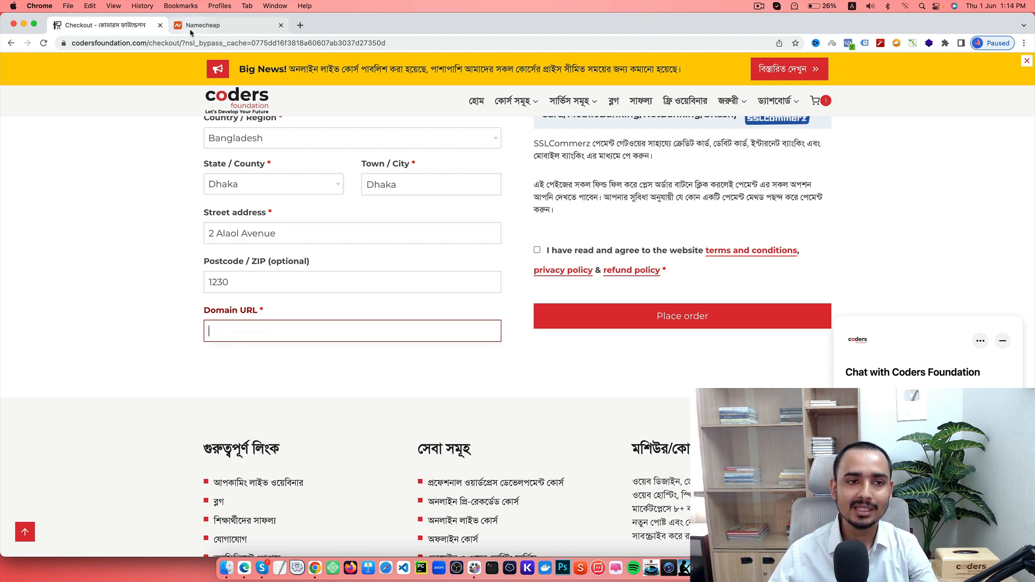
click(191, 29)
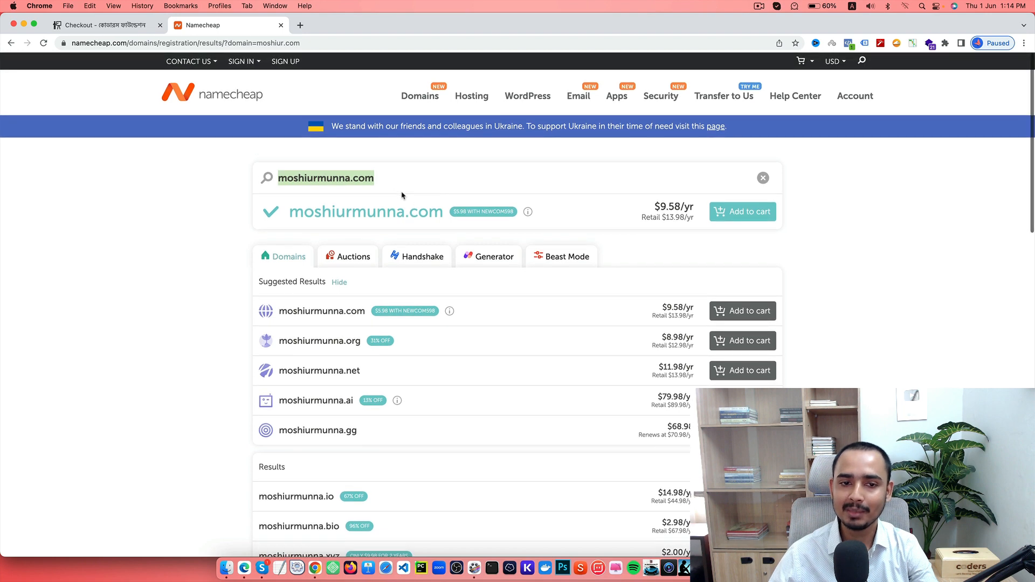
click(366, 176)
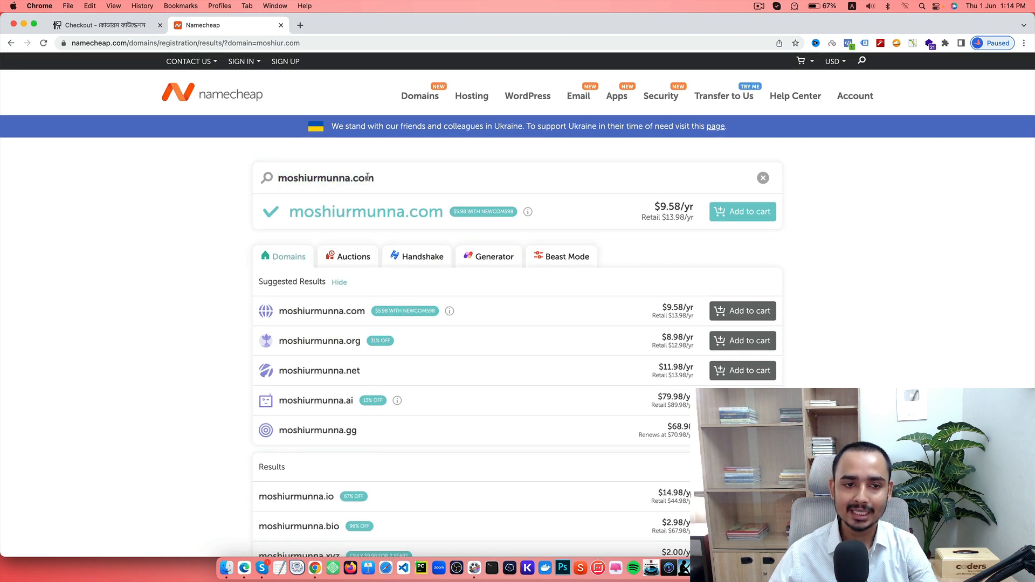
drag(367, 176, 156, 176)
key(super+c)
click(107, 24)
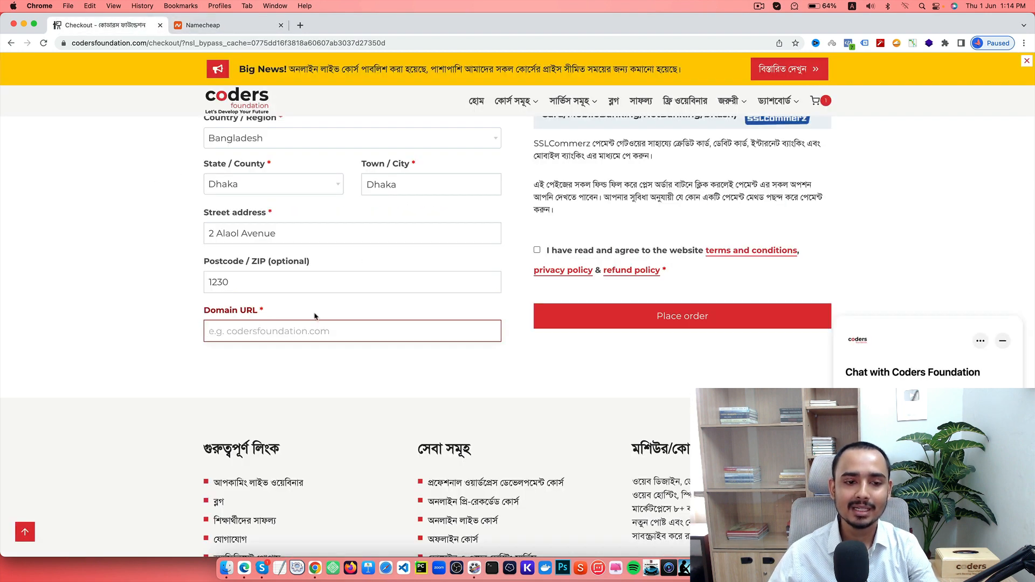
key(super+v)
- Agree to the website terms and conditions, privacy policy and refund policy, and place the hosting order
scroll(186, 328, up, 5)
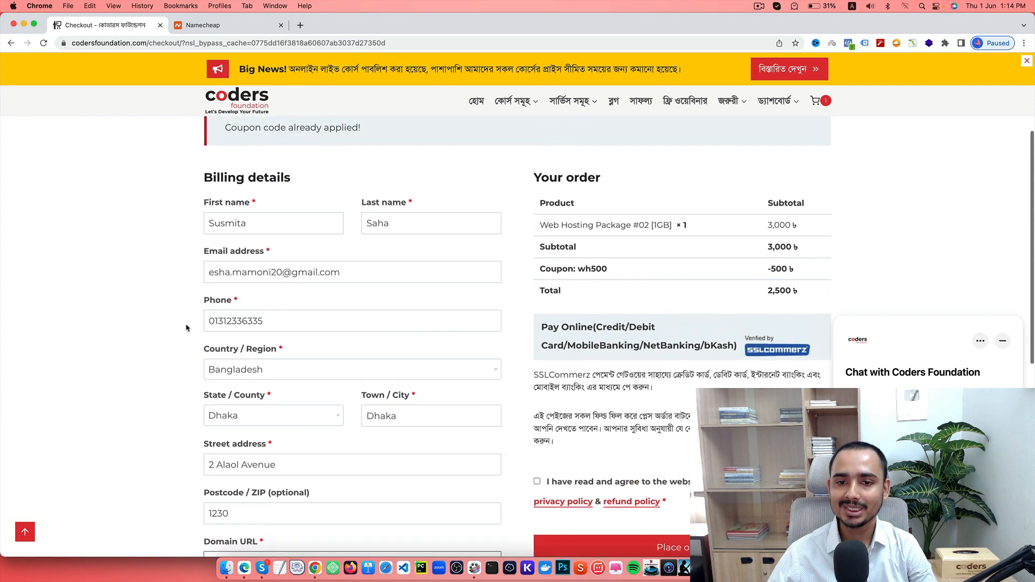
scroll(187, 327, down, 5)
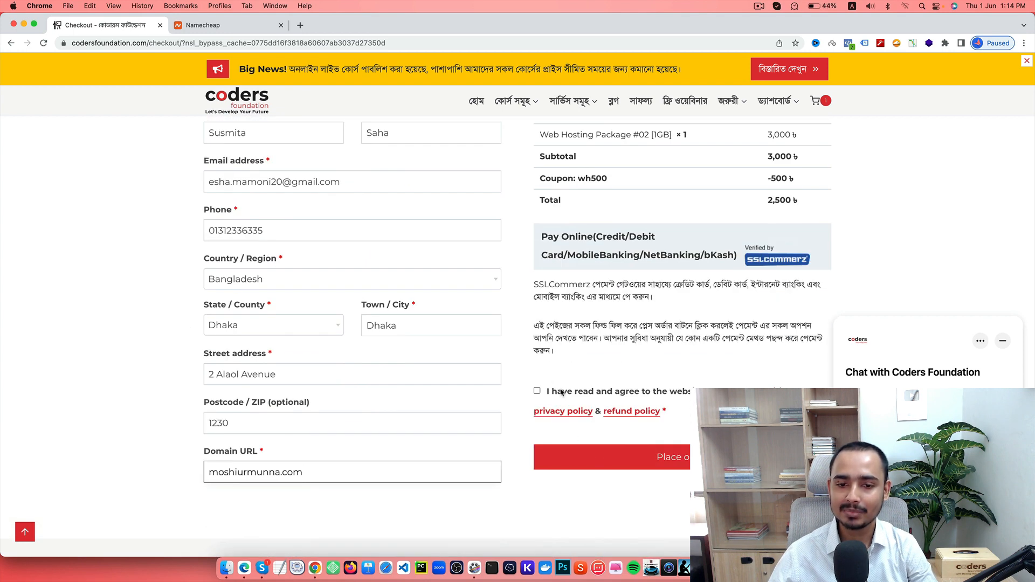
click(561, 391)
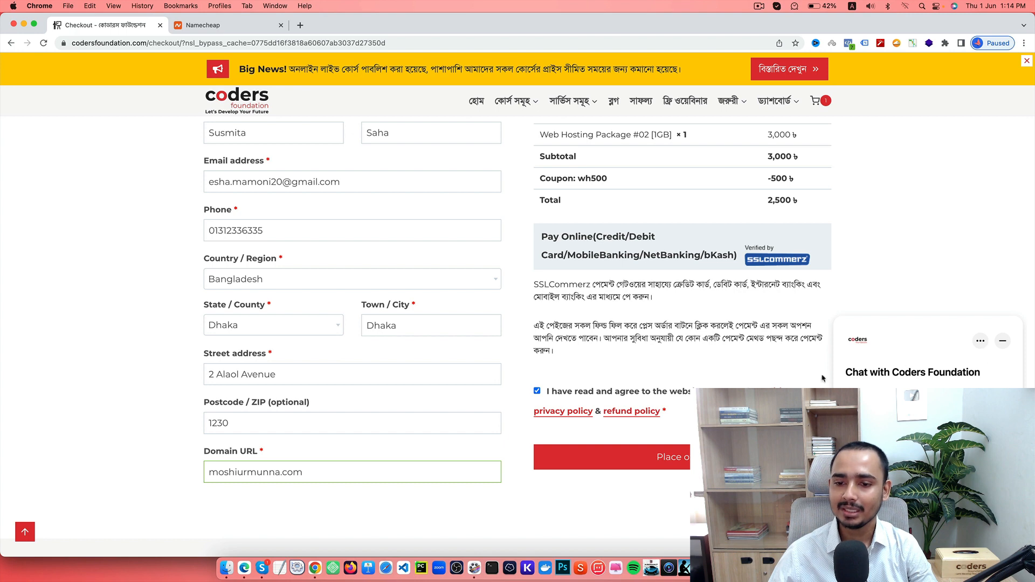
click(1002, 340)
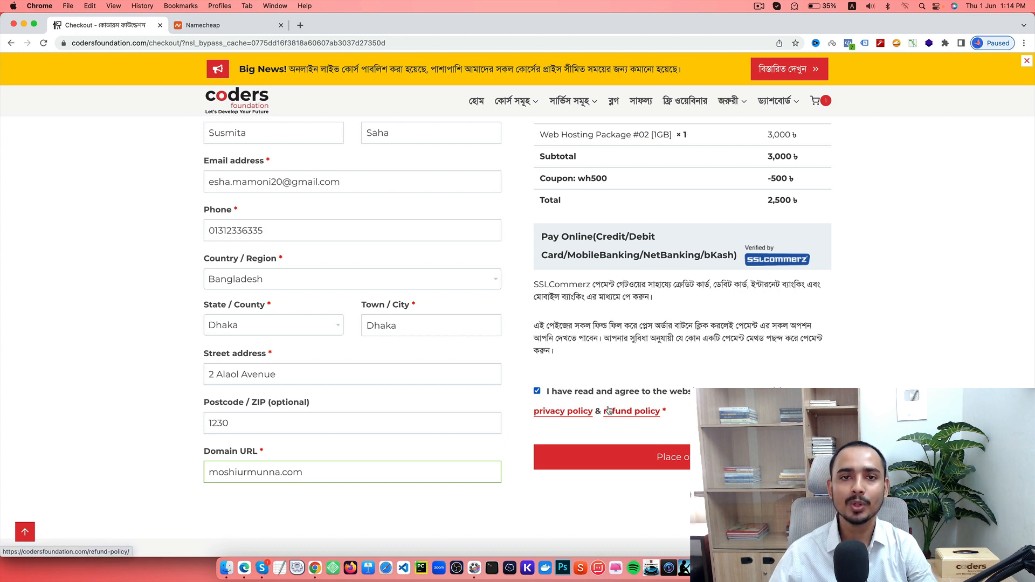
mouse_move(732, 102)
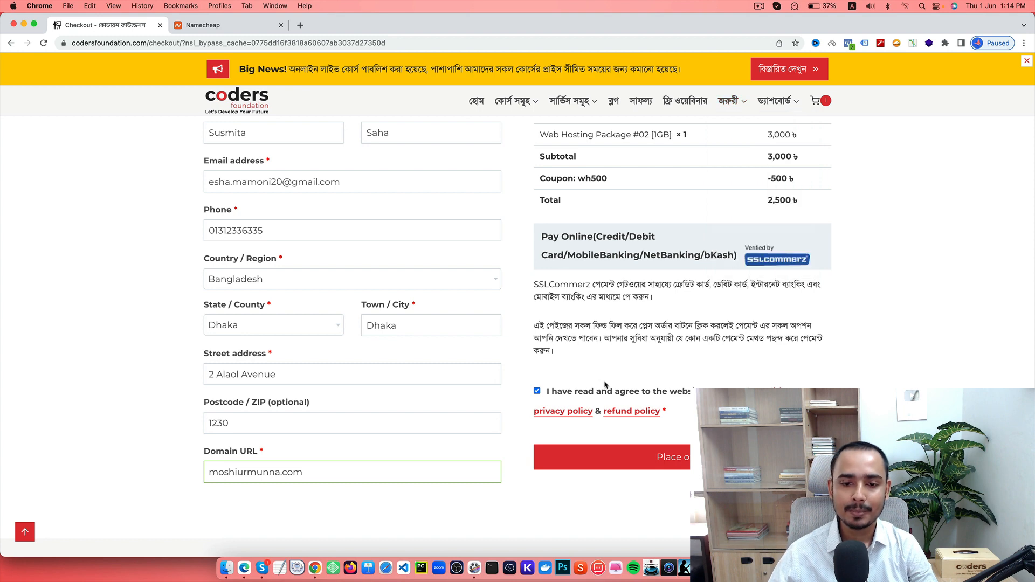
click(682, 465)
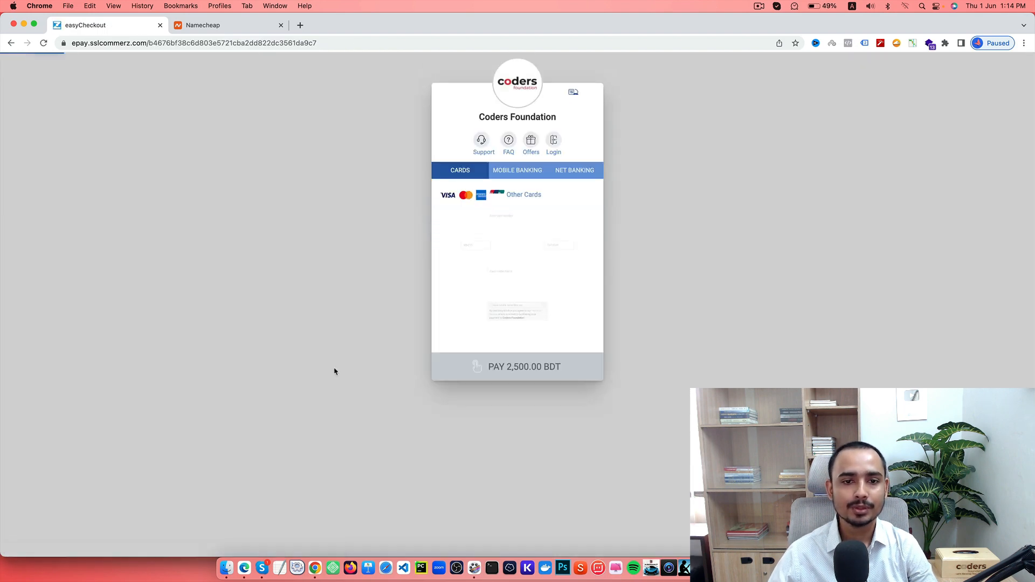
- Examine the card, other card, mobile banking and net banking payment options offered for the order
click(448, 214)
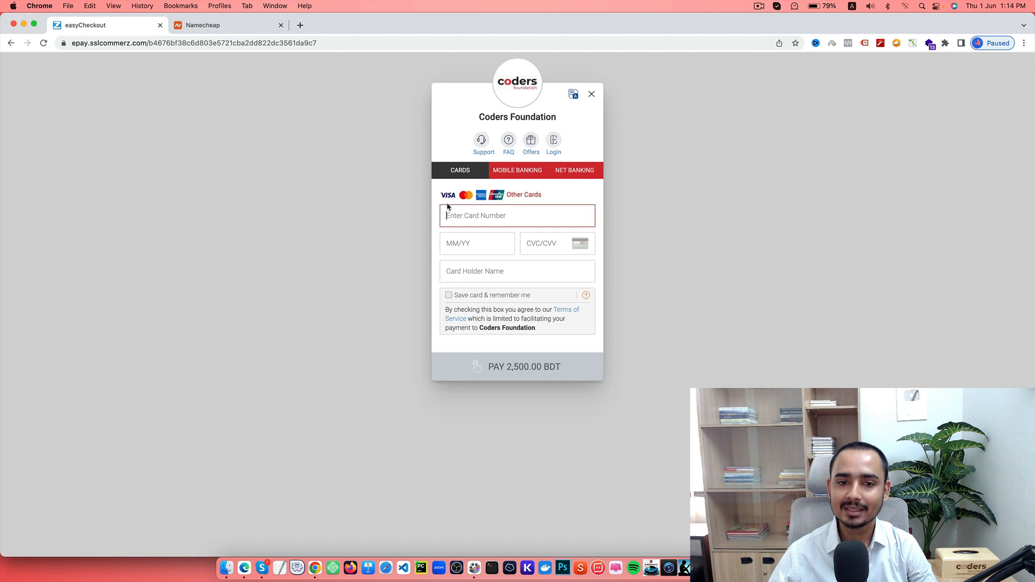
click(521, 196)
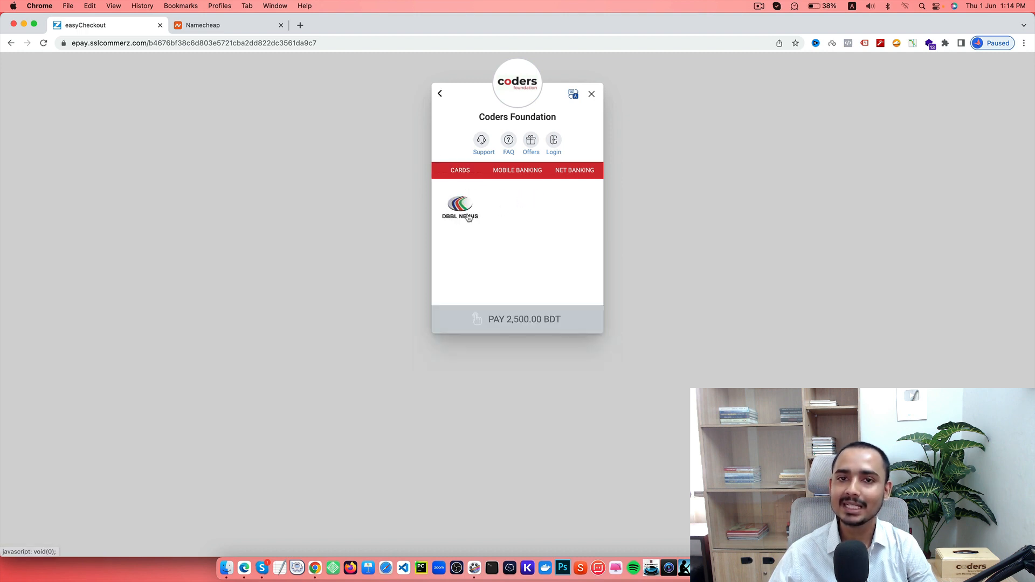
click(460, 170)
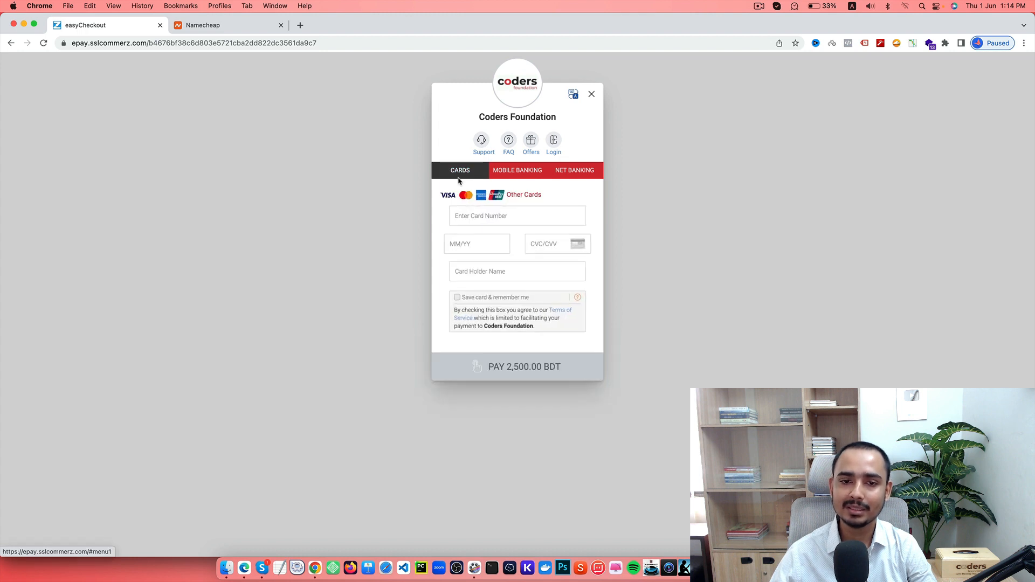
click(510, 174)
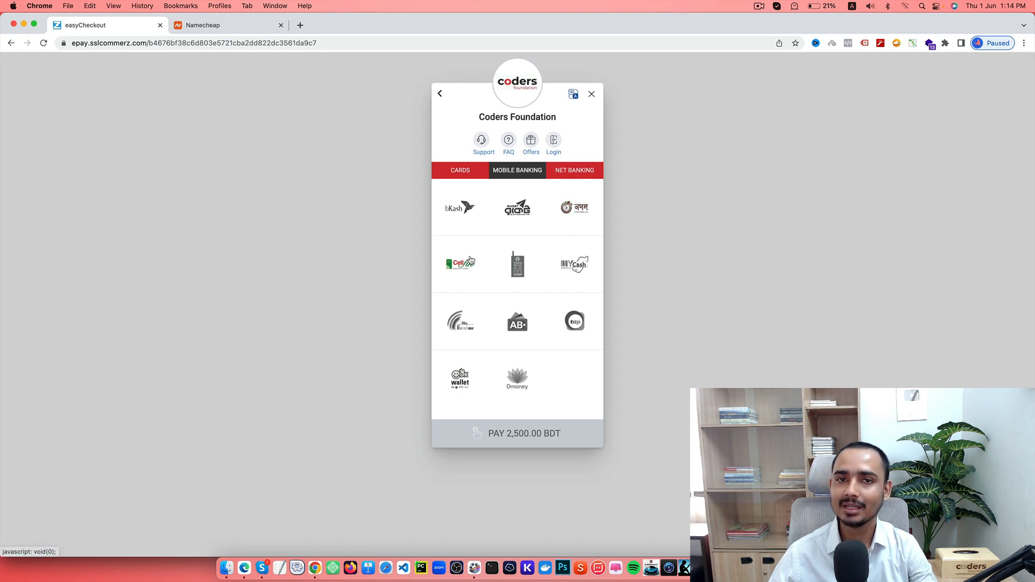
click(554, 178)
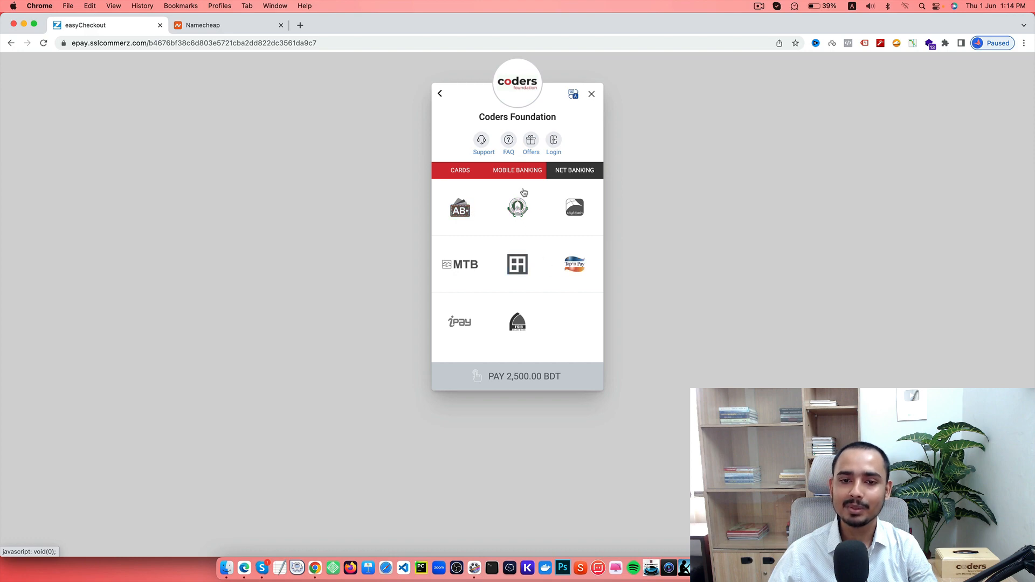
- Choose bKash mobile banking as the payment method and check the prefilled bKash account number
click(505, 170)
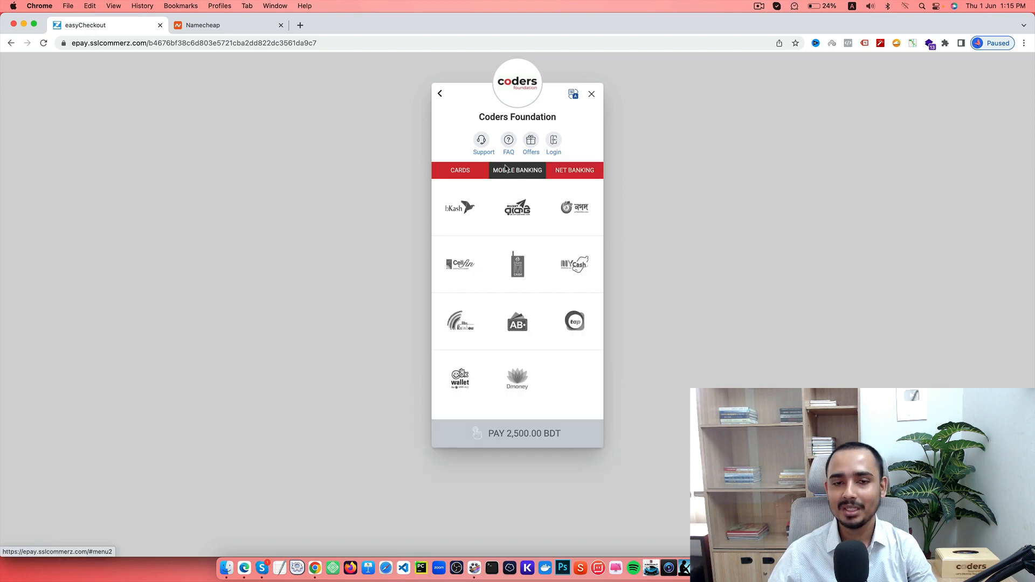
click(460, 209)
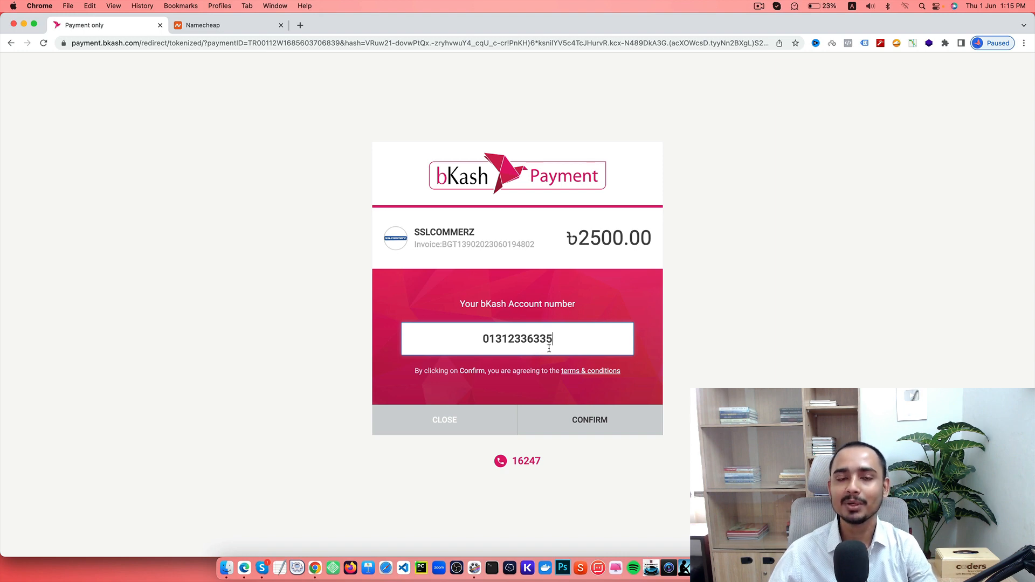
drag(555, 338, 454, 338)
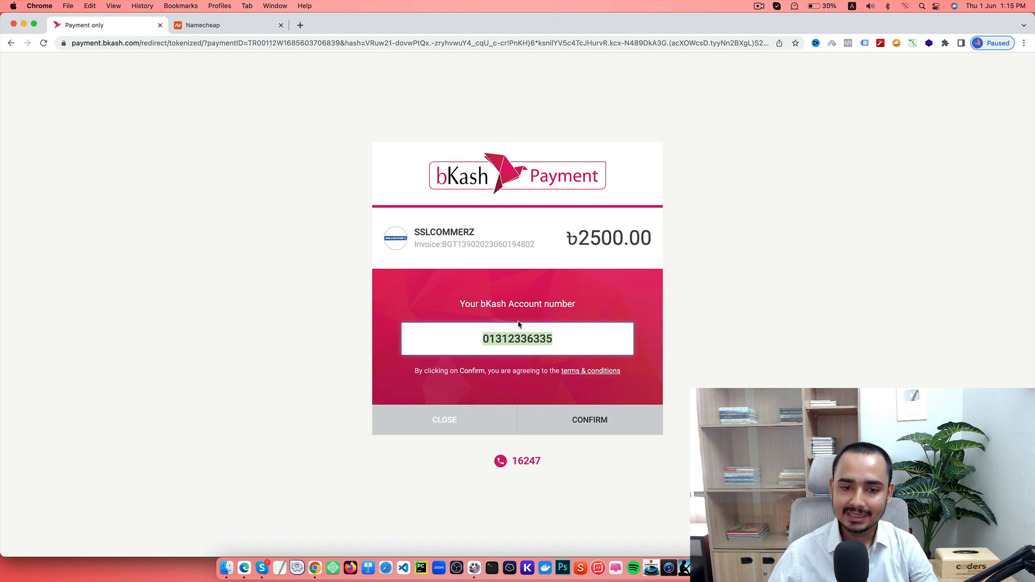
click(472, 336)
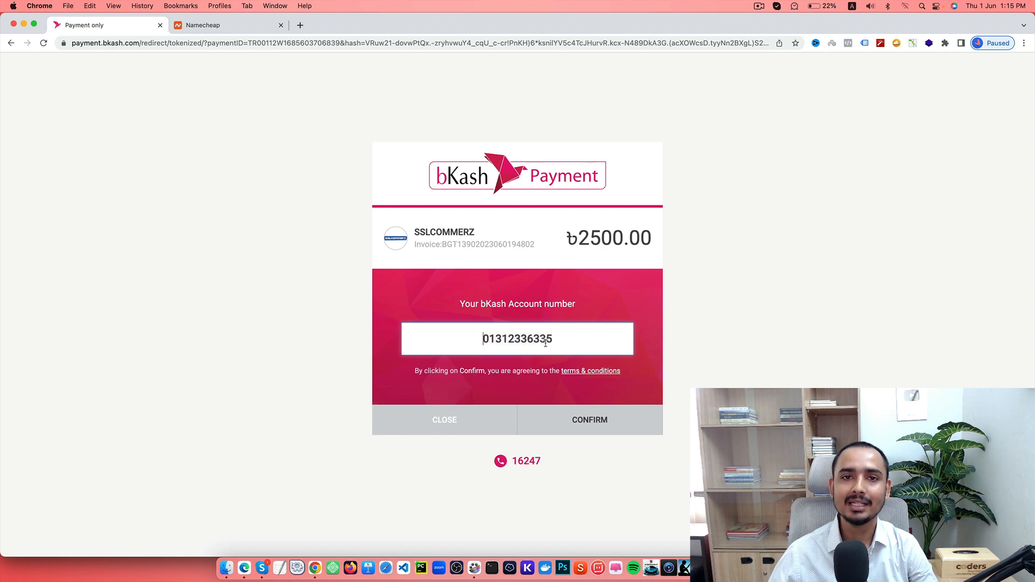